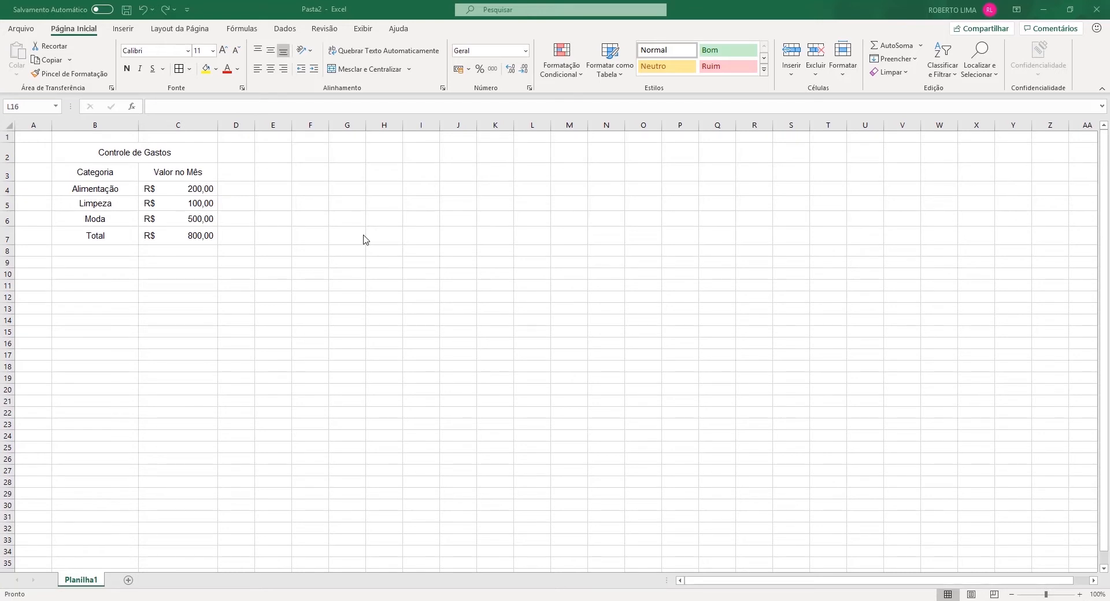
Examine the expense table's title, category column, value column and the formula behind the total
left_click(396, 195)
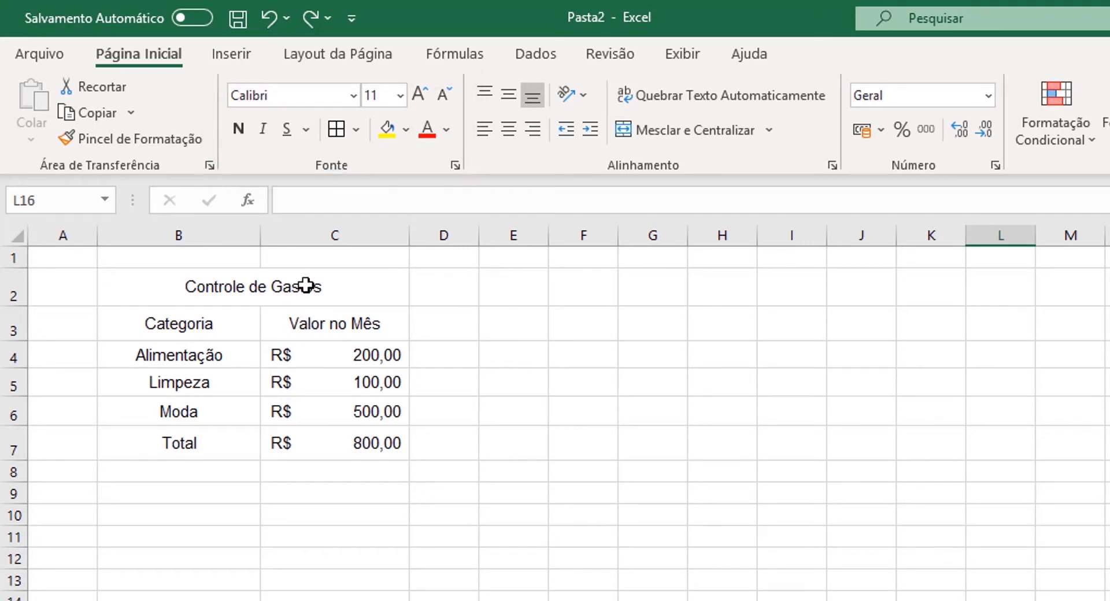
left_click(283, 293)
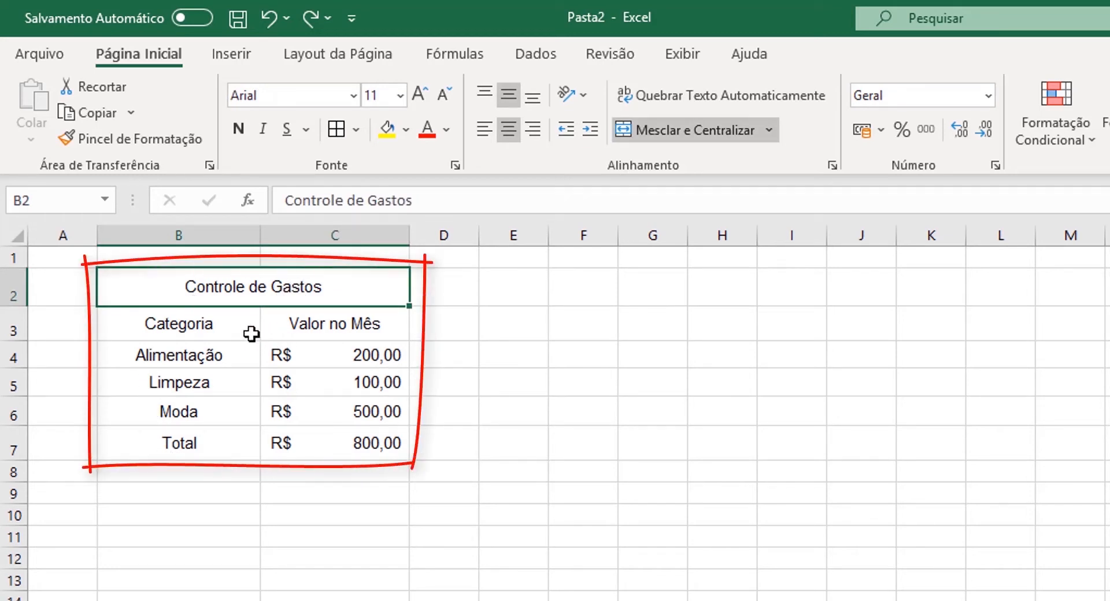
left_click(234, 325)
left_click_drag(233, 325, 223, 411)
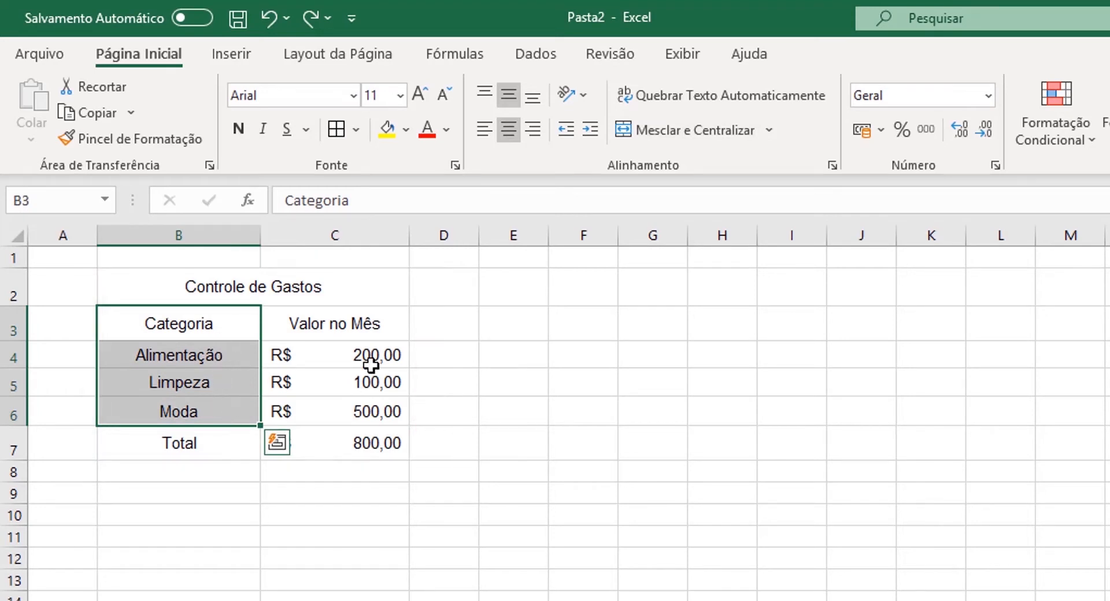
left_click(370, 324)
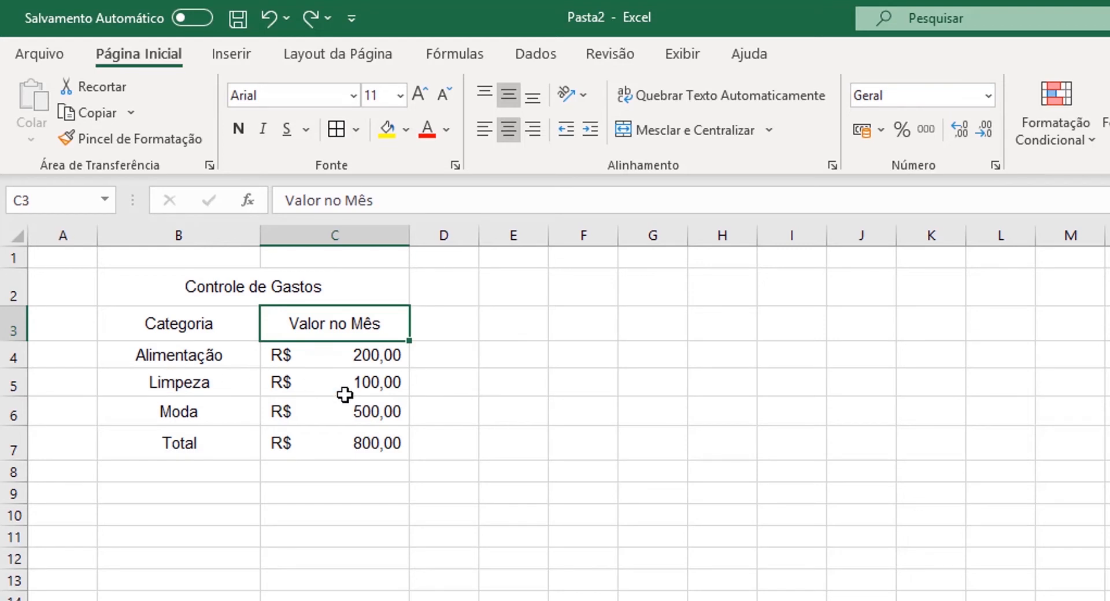
left_click(205, 449)
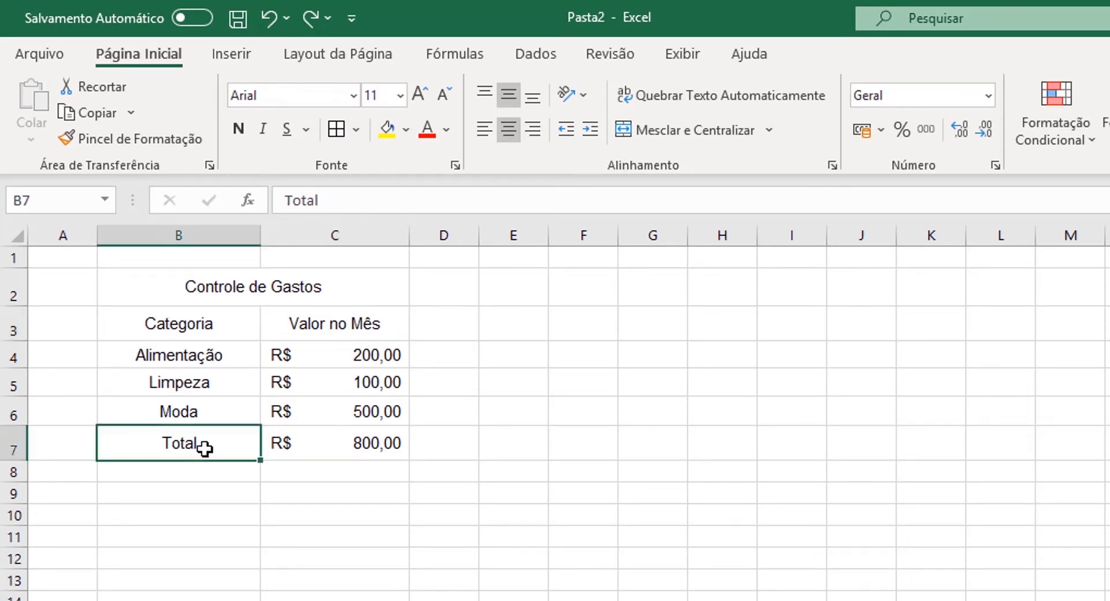
left_click(368, 450)
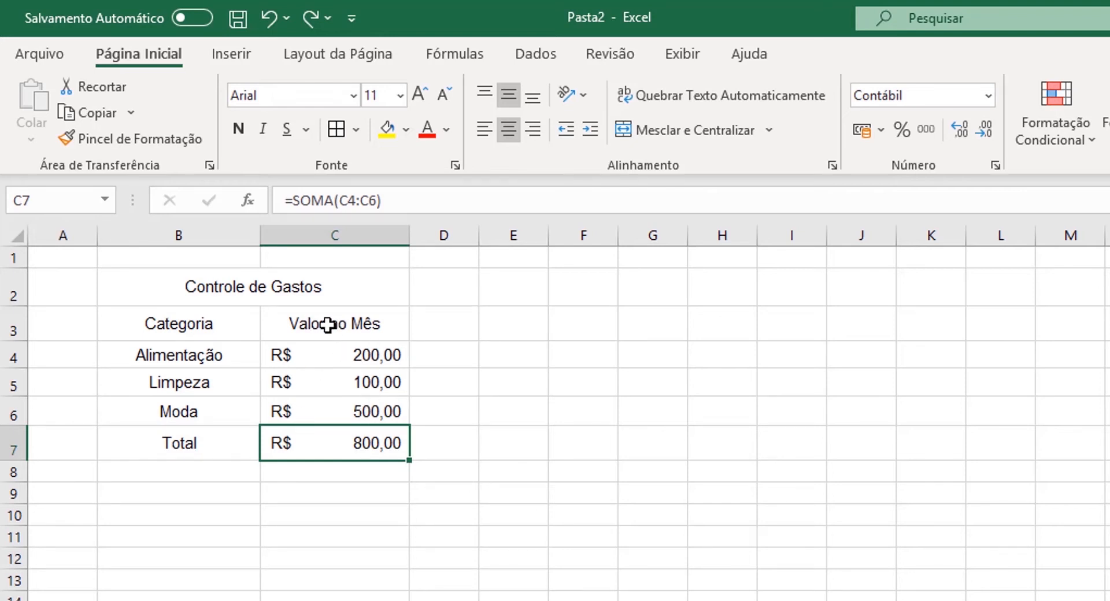
Browse the available fonts for the title "Controle de Gastos" without choosing one
left_click(313, 296)
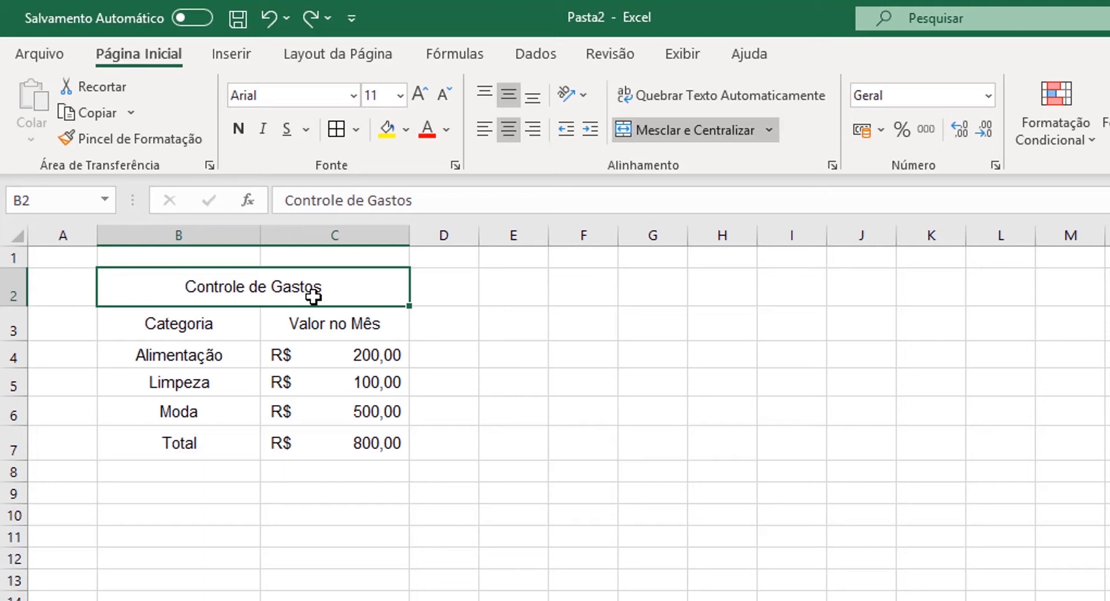
left_click(353, 97)
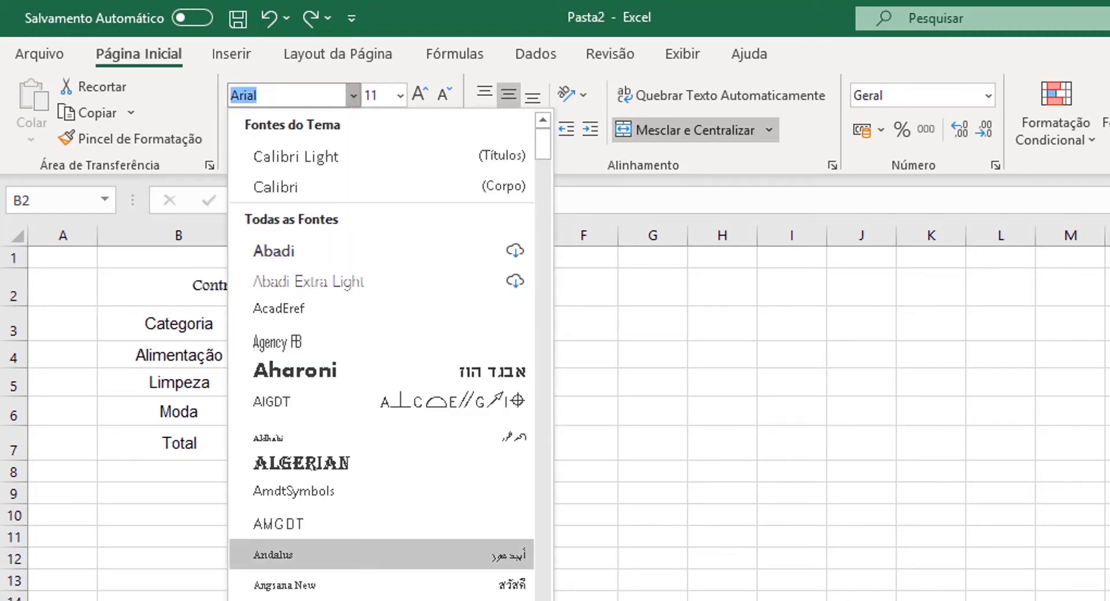
scroll(390, 354, "down", 6)
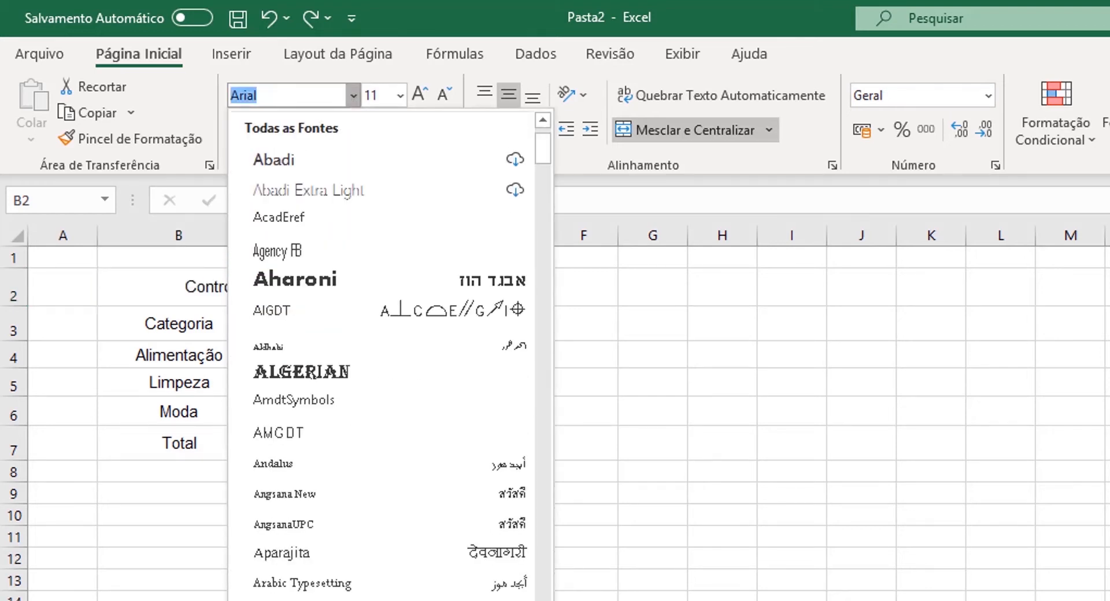
scroll(362, 566, "down", 7)
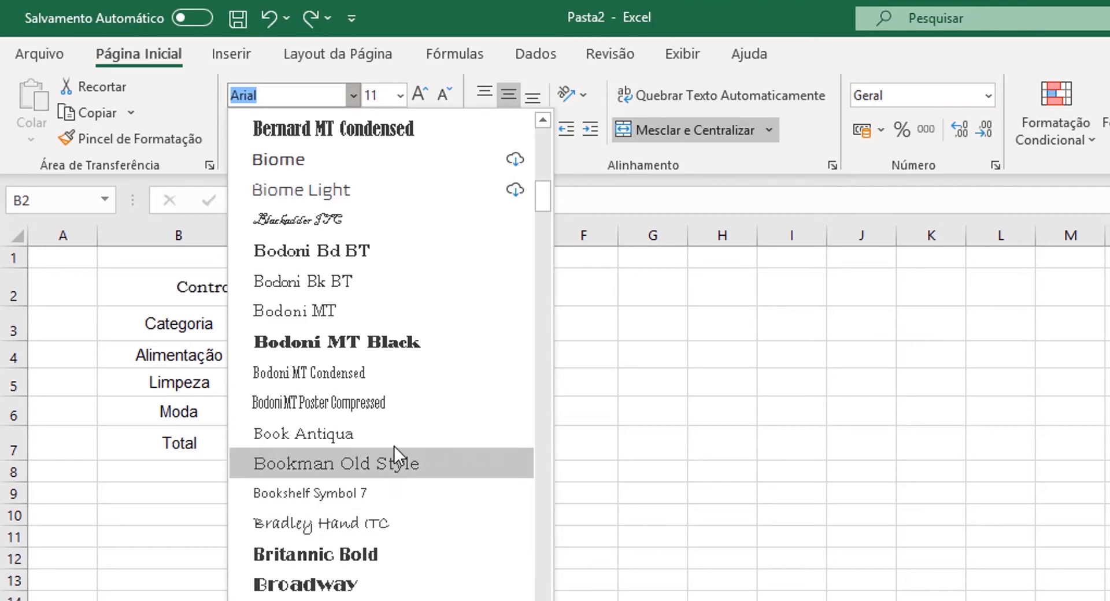
left_click_drag(543, 205, 543, 141)
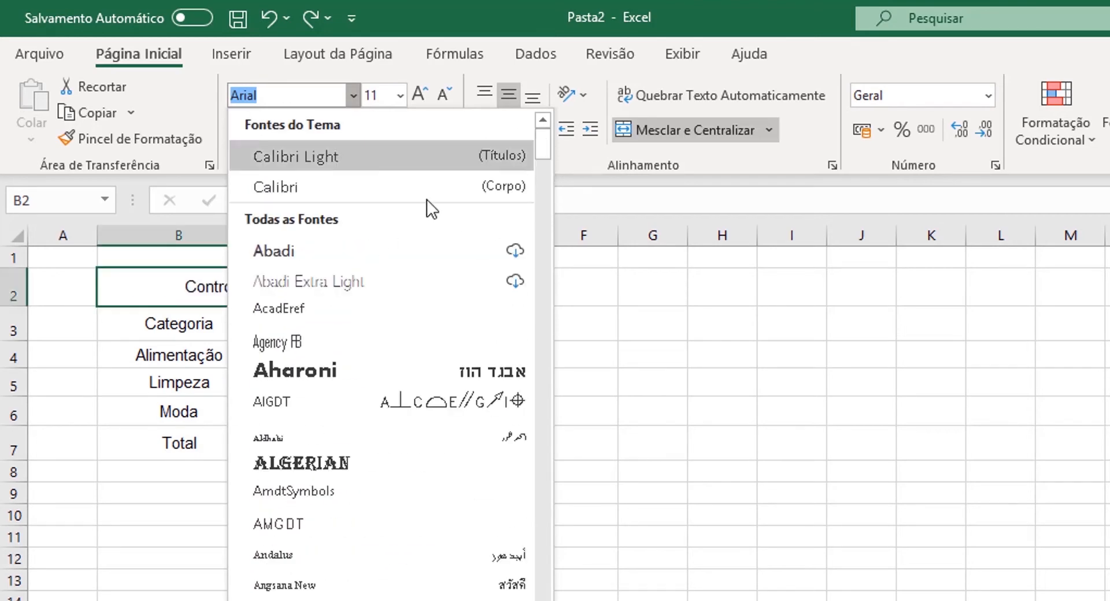
left_click(688, 556)
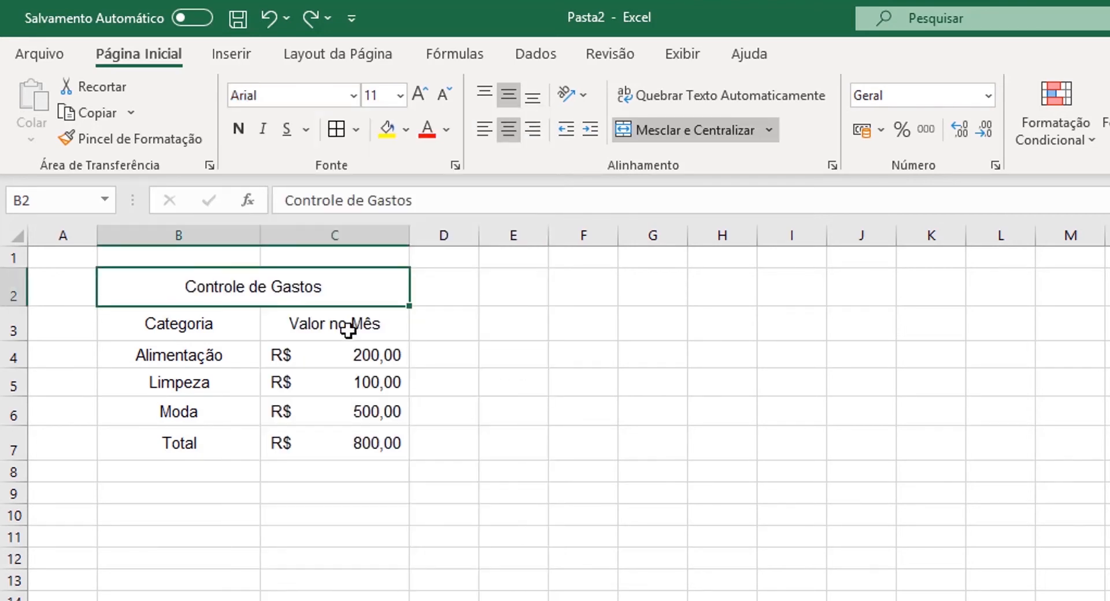
Apply the Arial font to the whole expense table, B2:C7
left_click_drag(281, 298, 285, 445)
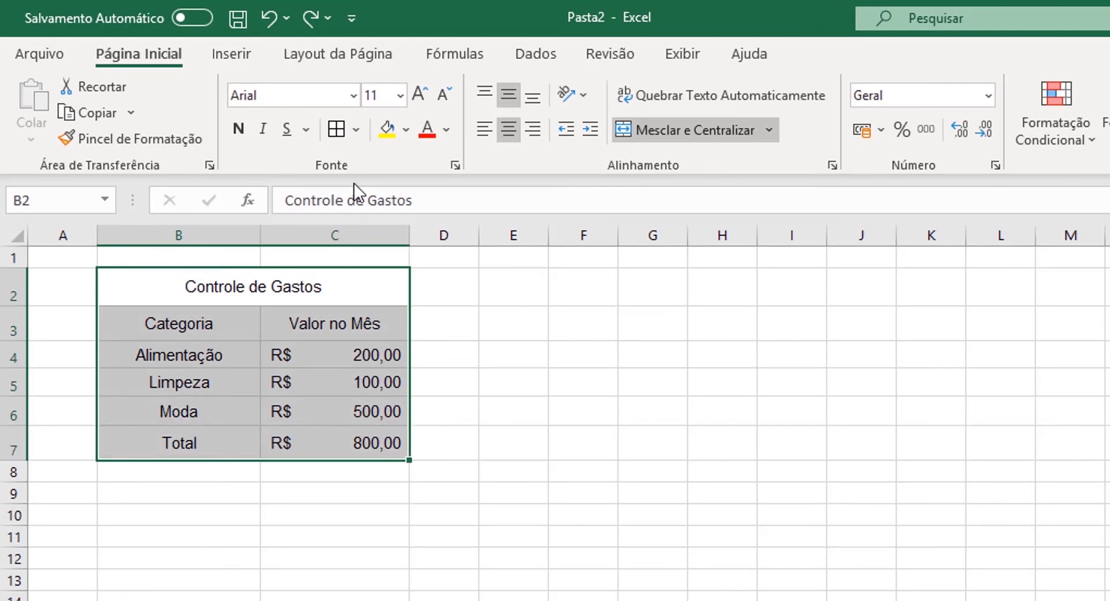
left_click(354, 96)
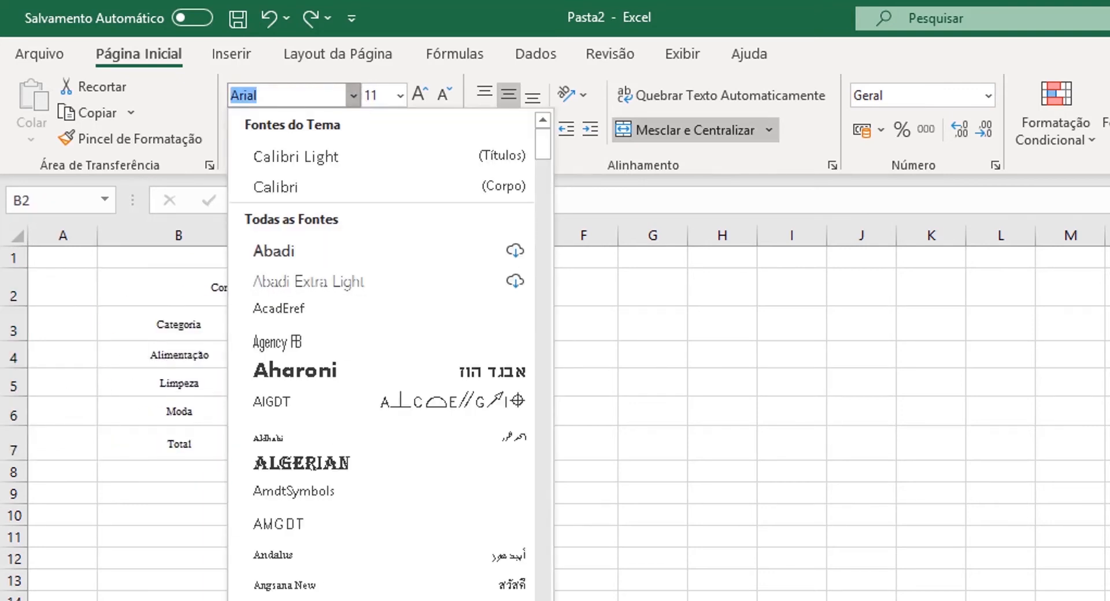
left_click(365, 536)
left_click(465, 289)
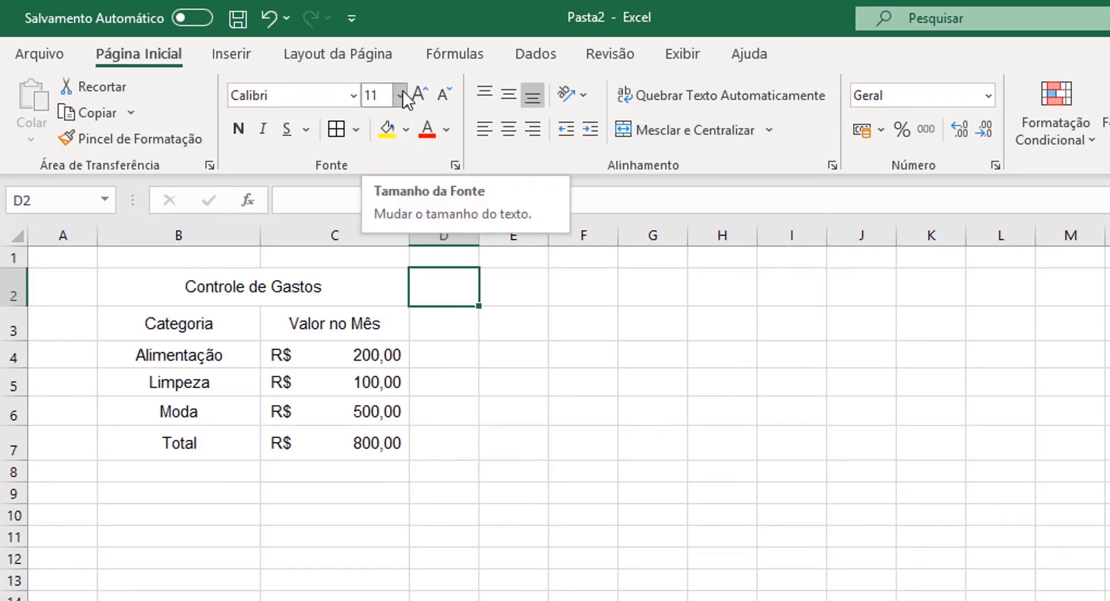
Set the font size of the title "Controle de Gastos" to 16
left_click(317, 288)
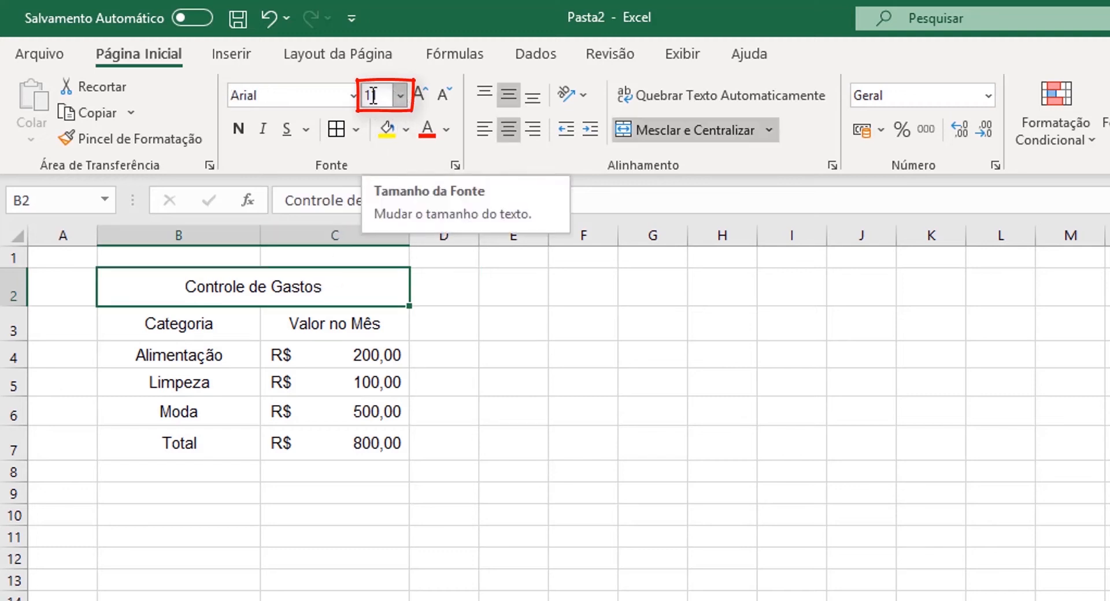
left_click(399, 96)
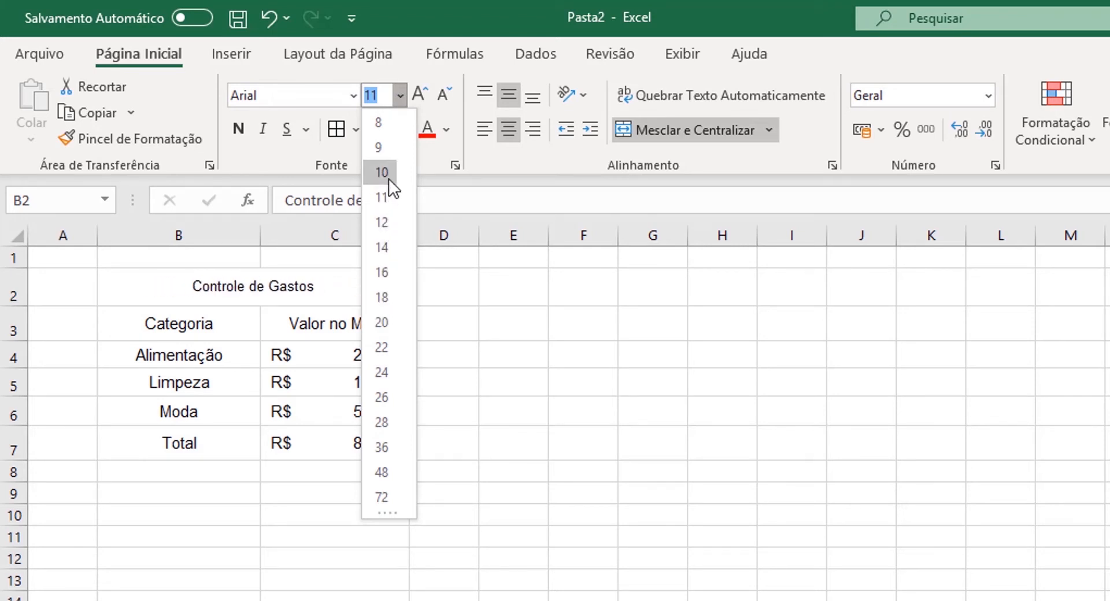
left_click(349, 245)
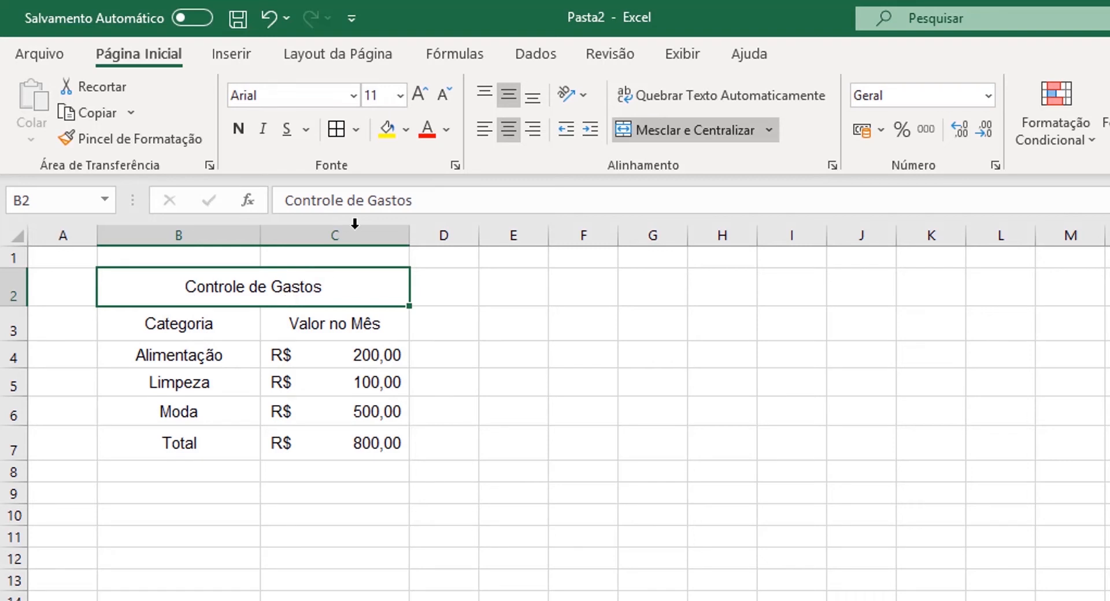
left_click(403, 94)
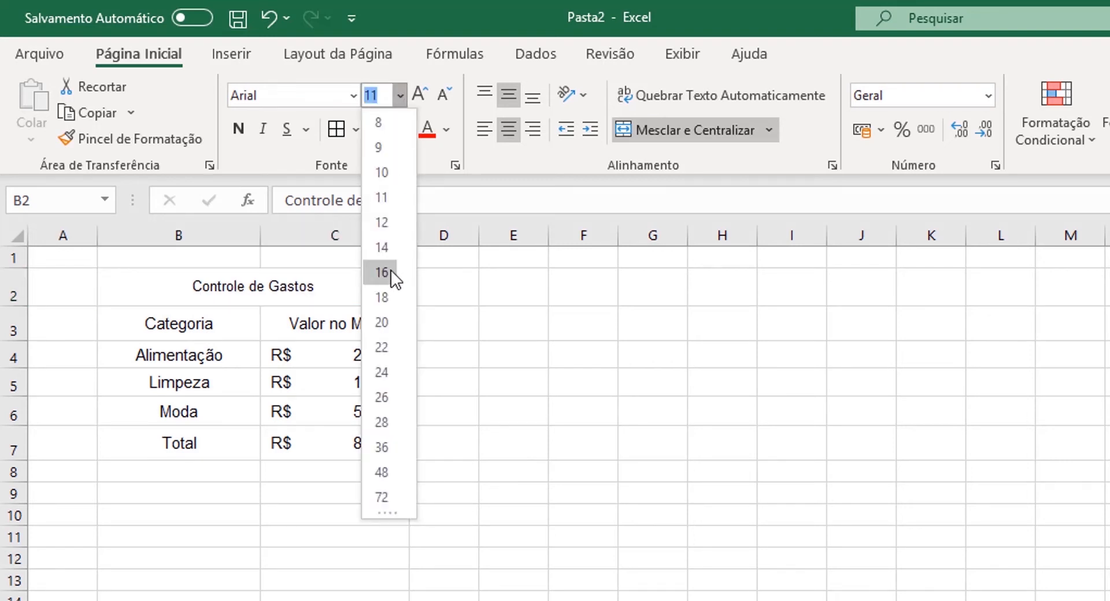
left_click(391, 272)
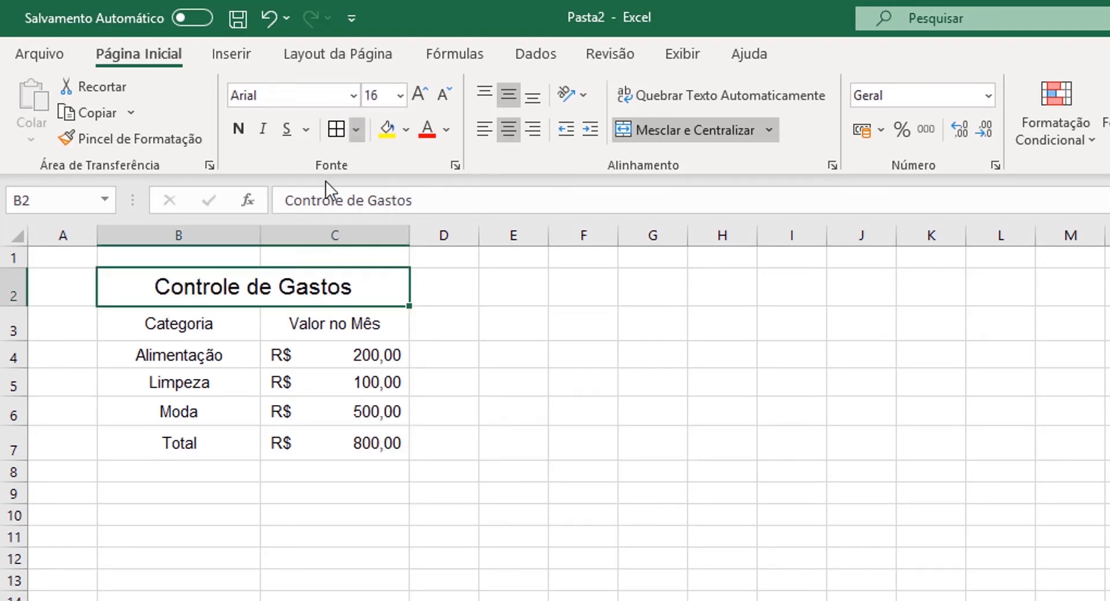
Set the font size of the header cells "Categoria" and "Valor no Mês" to 14
left_click_drag(208, 326, 341, 325)
left_click(403, 95)
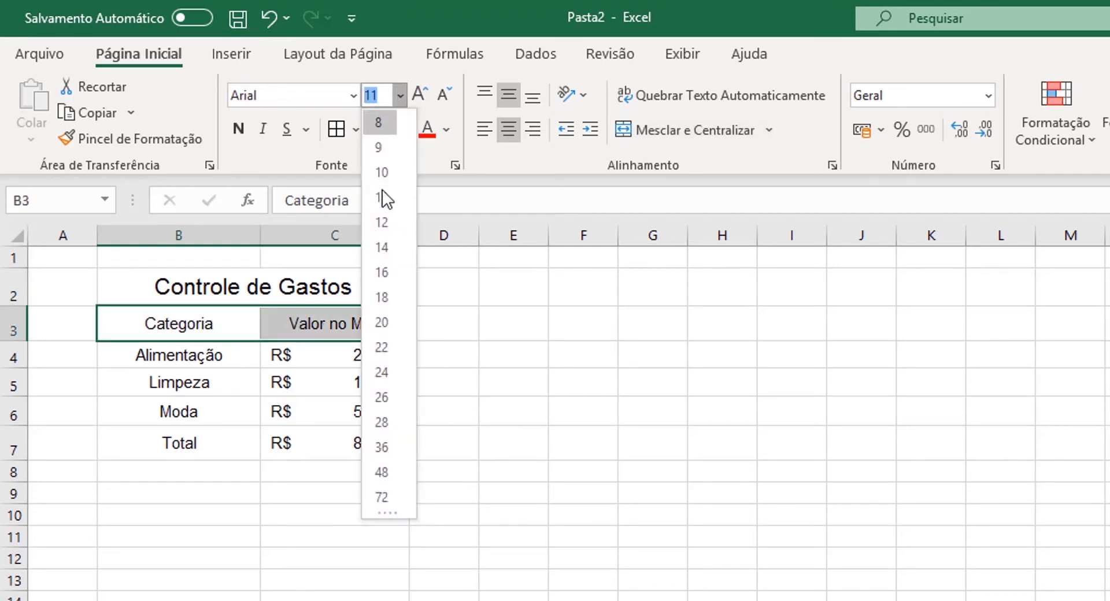
left_click(380, 247)
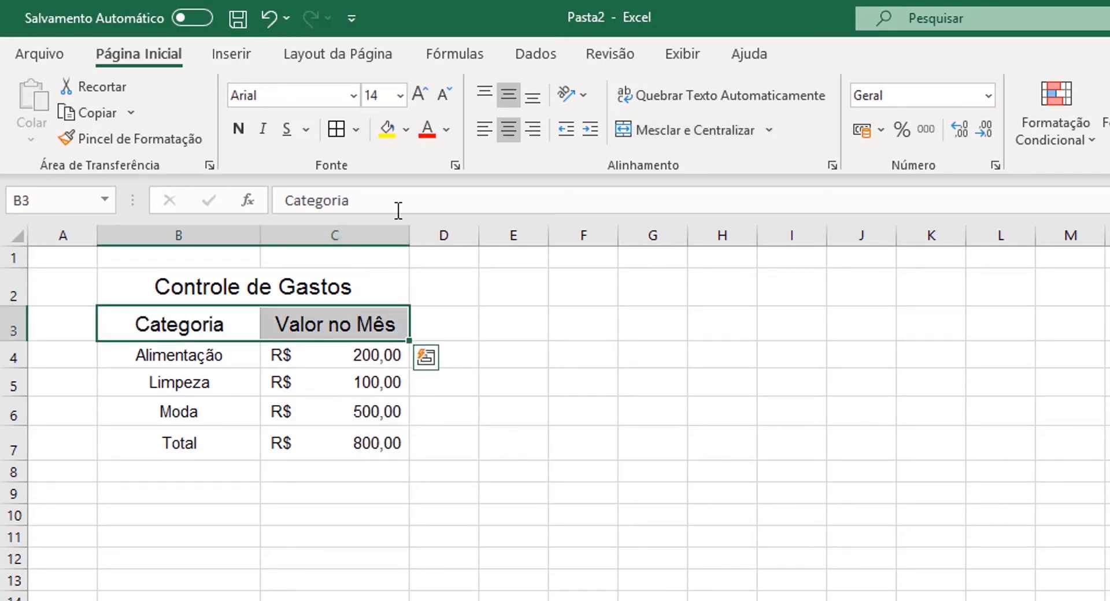
Set the font size of the Total row, B7:C7, to 14
left_click_drag(200, 360, 310, 412)
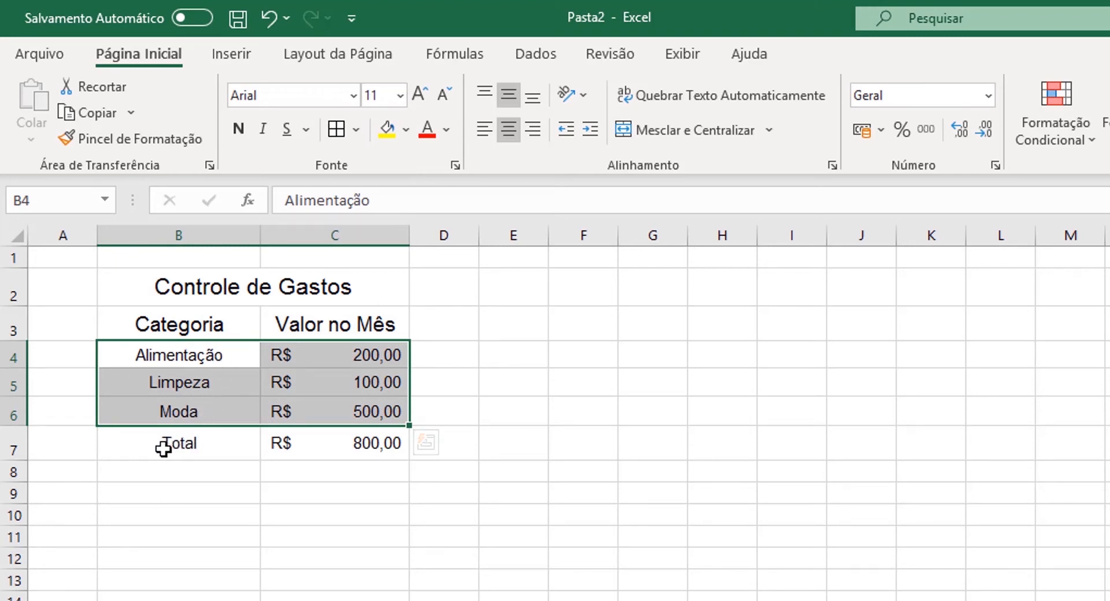
left_click_drag(158, 447, 311, 441)
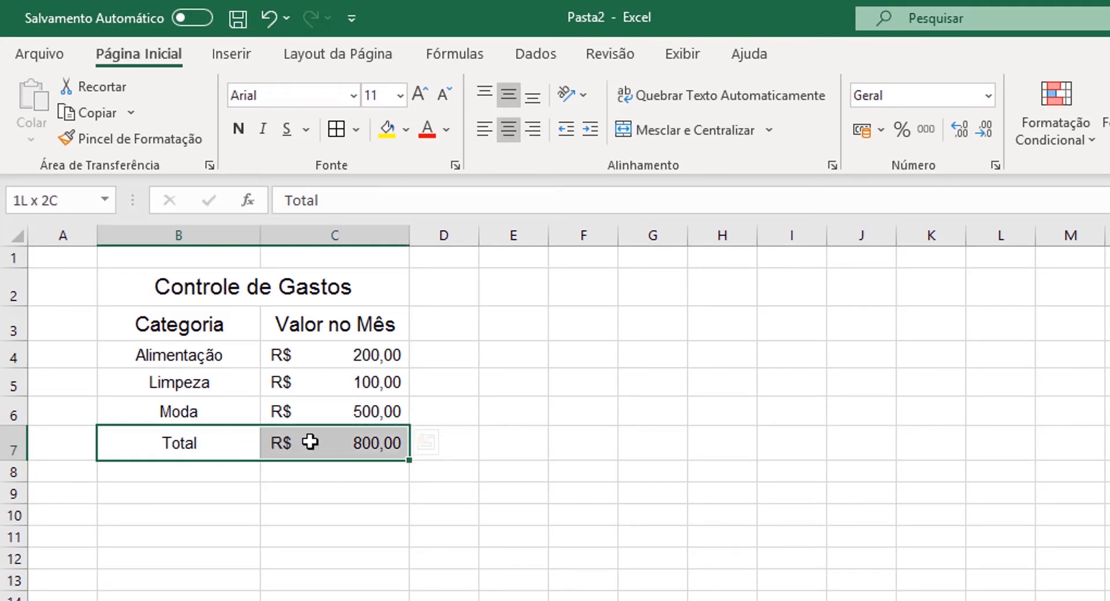
left_click(400, 96)
left_click(377, 249)
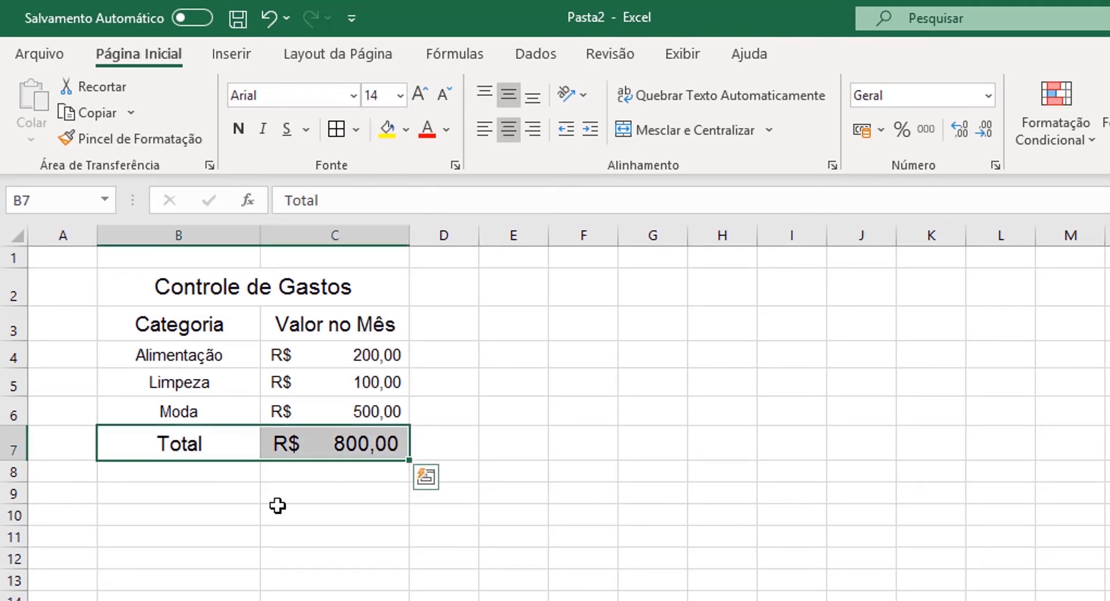
left_click(453, 404)
Increase the title's font size step by step to 22 and reduce it back to 16
left_click(288, 289)
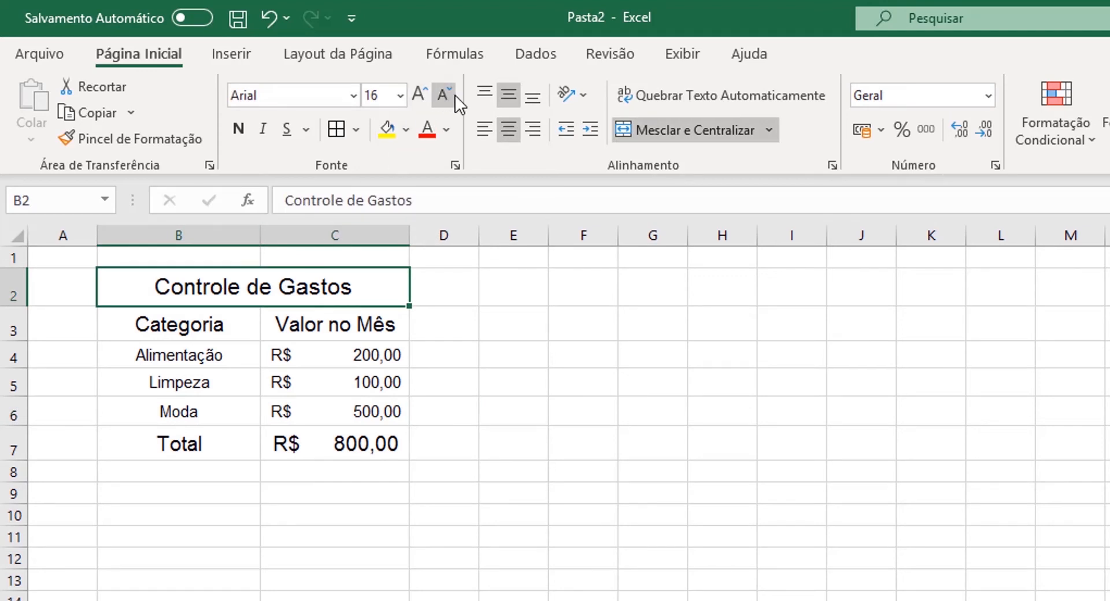
left_click(426, 93)
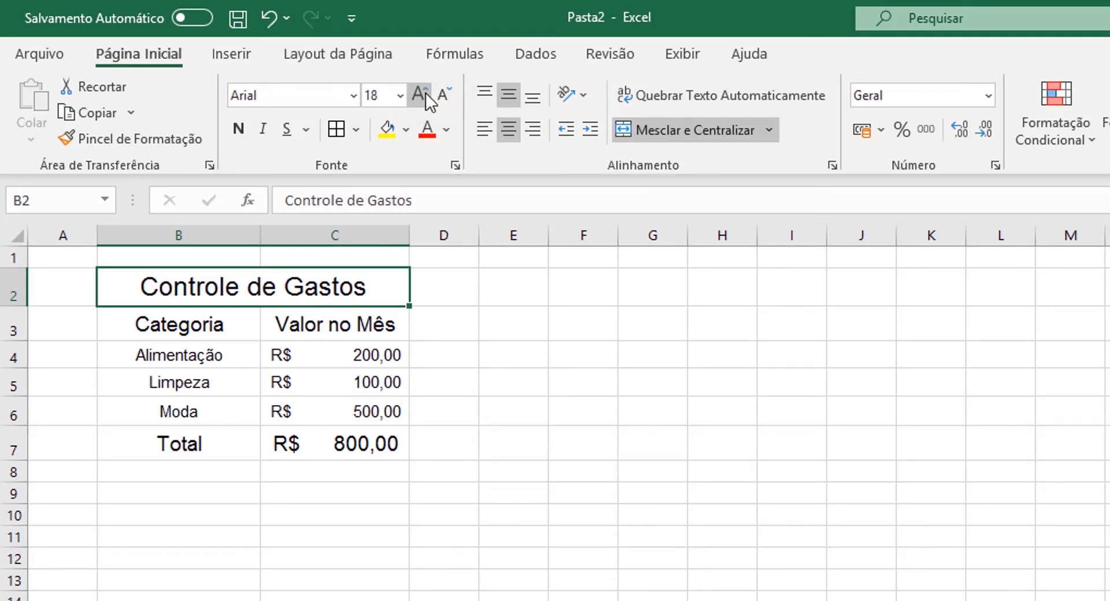
left_click(425, 92)
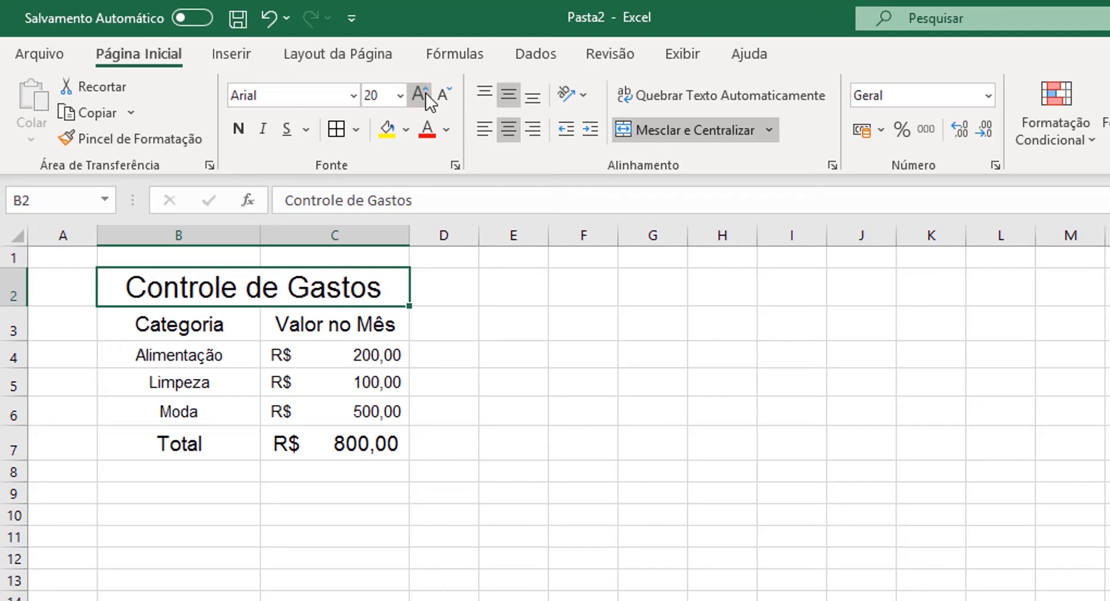
left_click(426, 92)
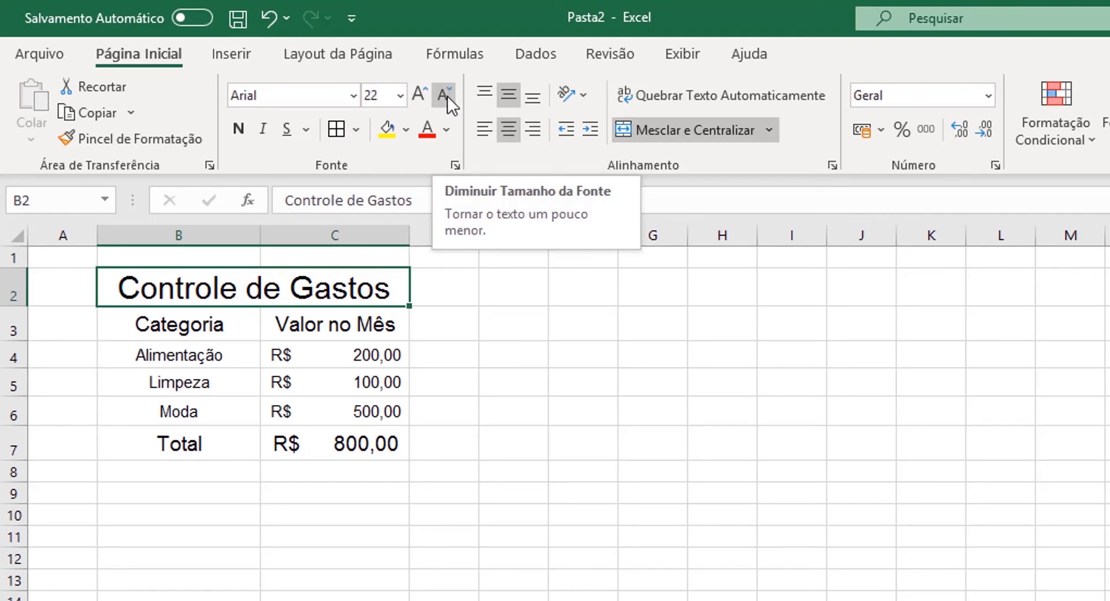
left_click(446, 95)
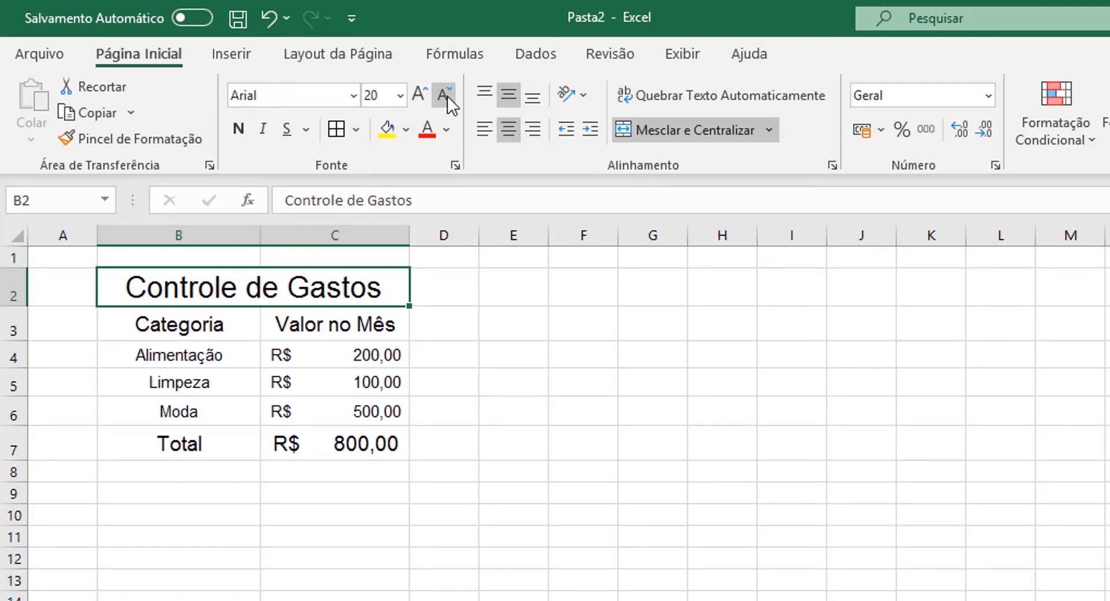
left_click(446, 95)
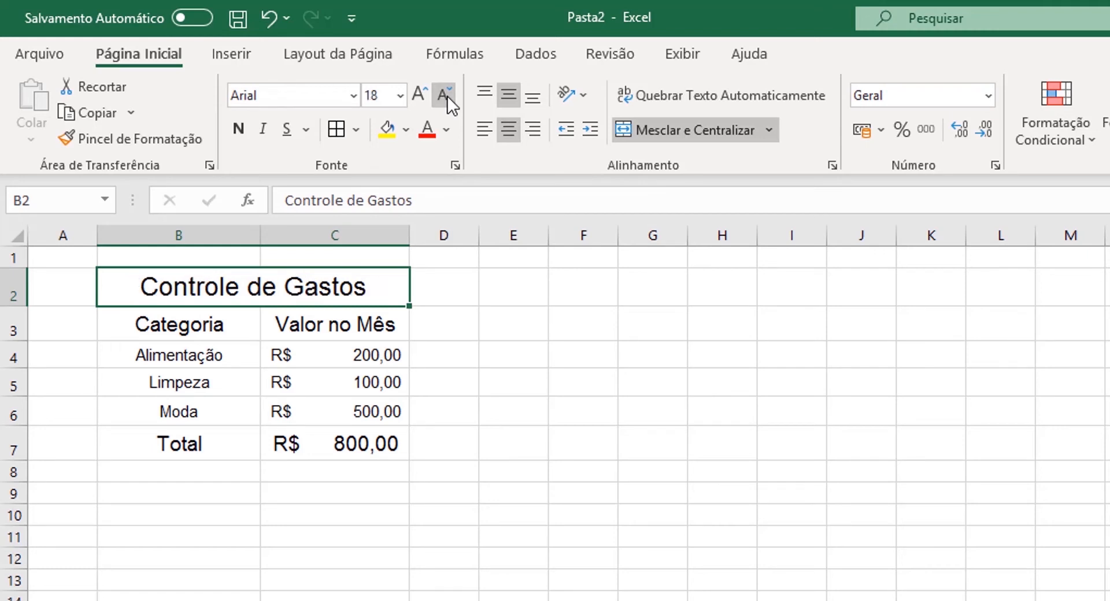
left_click(446, 95)
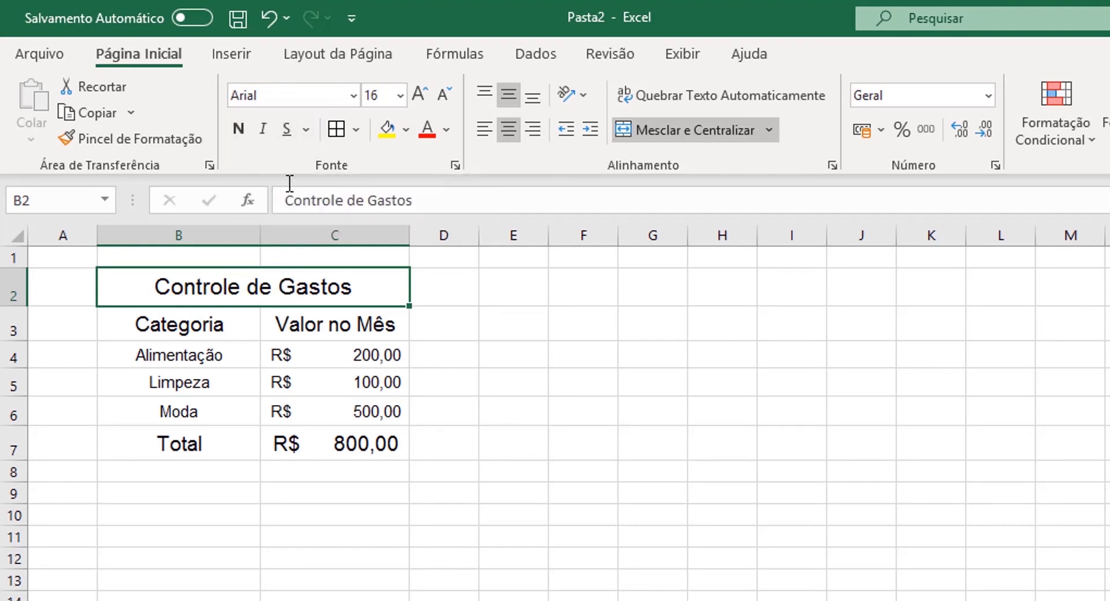
Try bold on the title "Controle de Gastos", remove it and apply italic instead
left_click(240, 131)
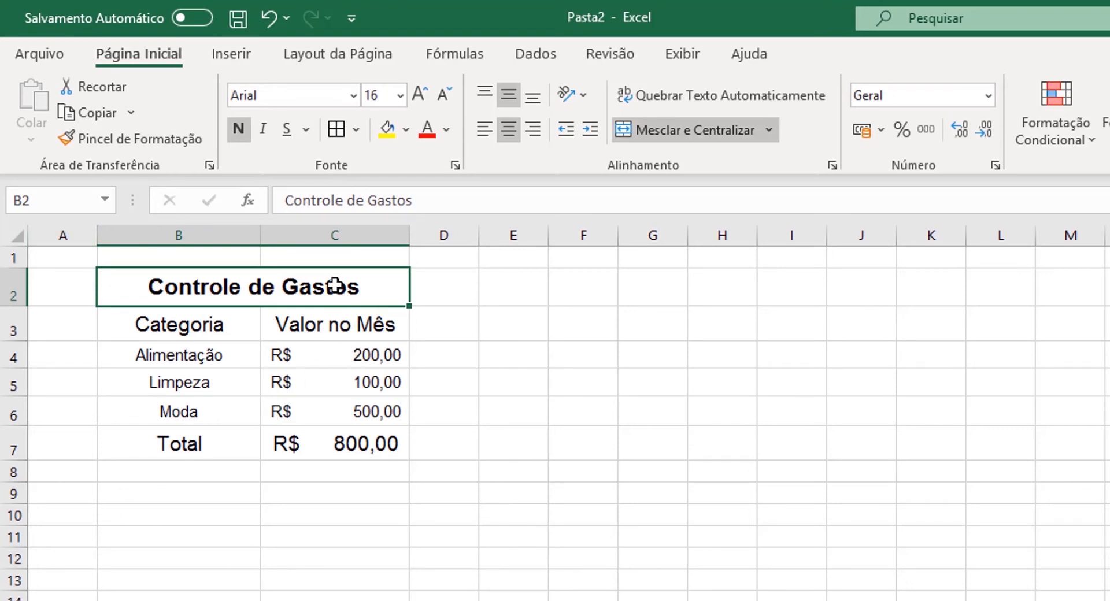
left_click(237, 130)
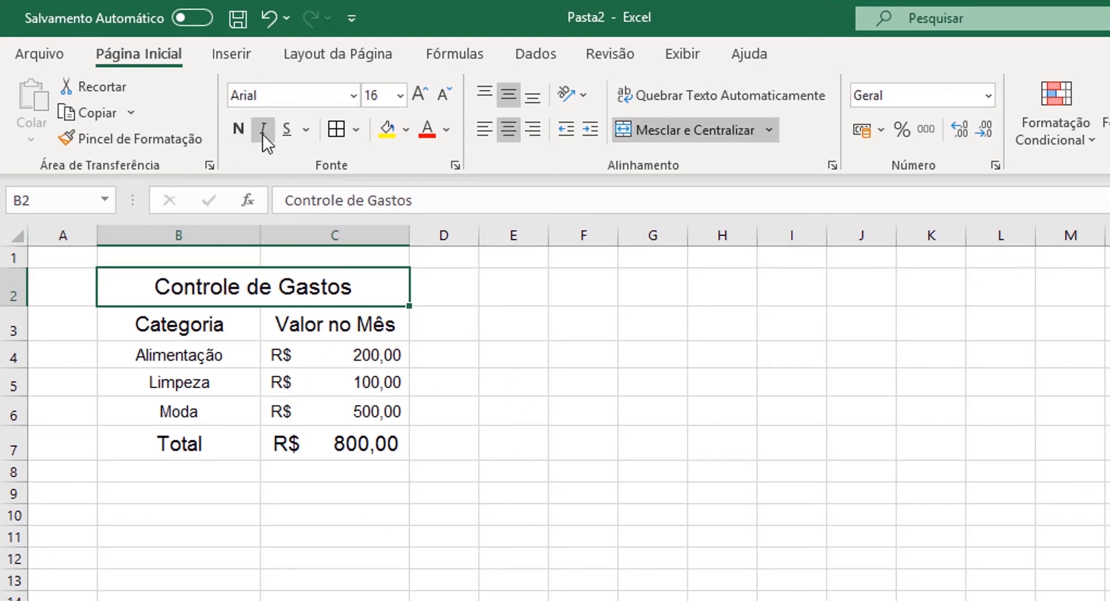
left_click(262, 134)
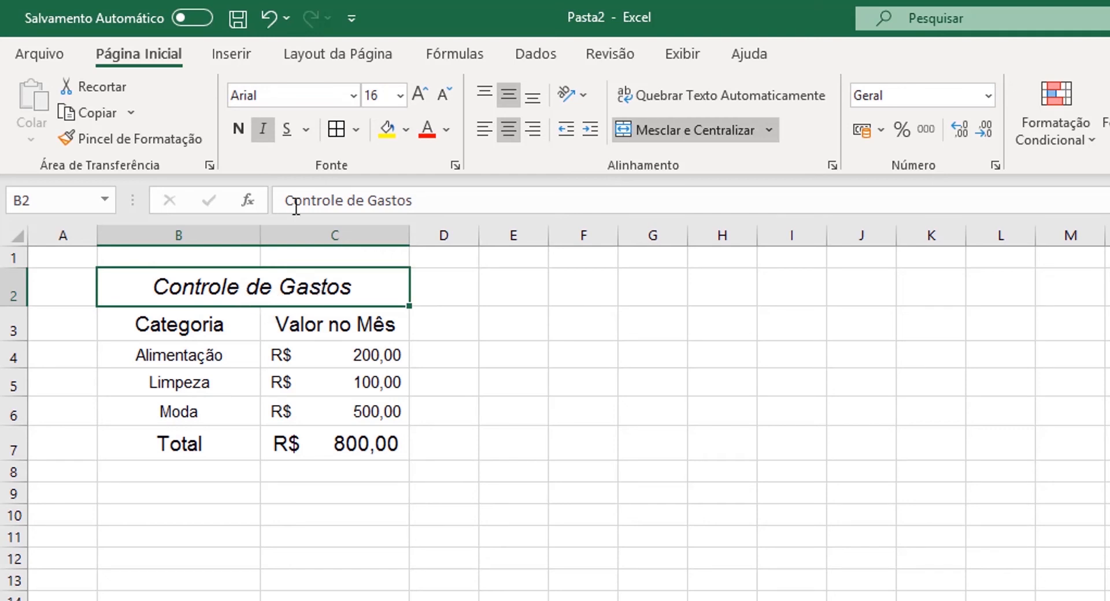
Remove the italic from the title "Controle de Gastos" and try underline on it, taking the underline off again
left_click(262, 129)
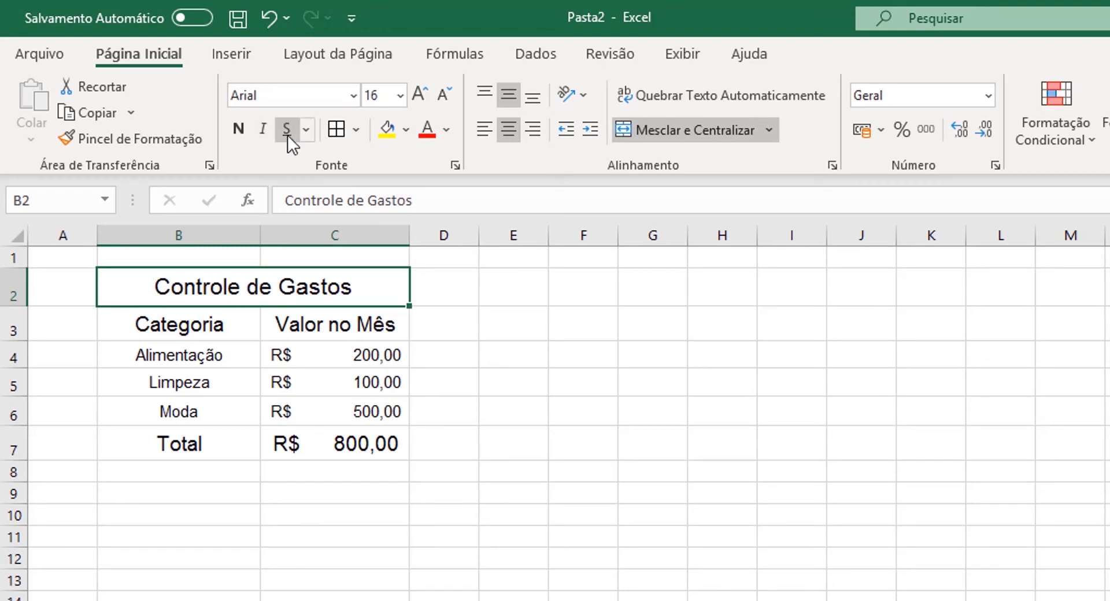
left_click(287, 134)
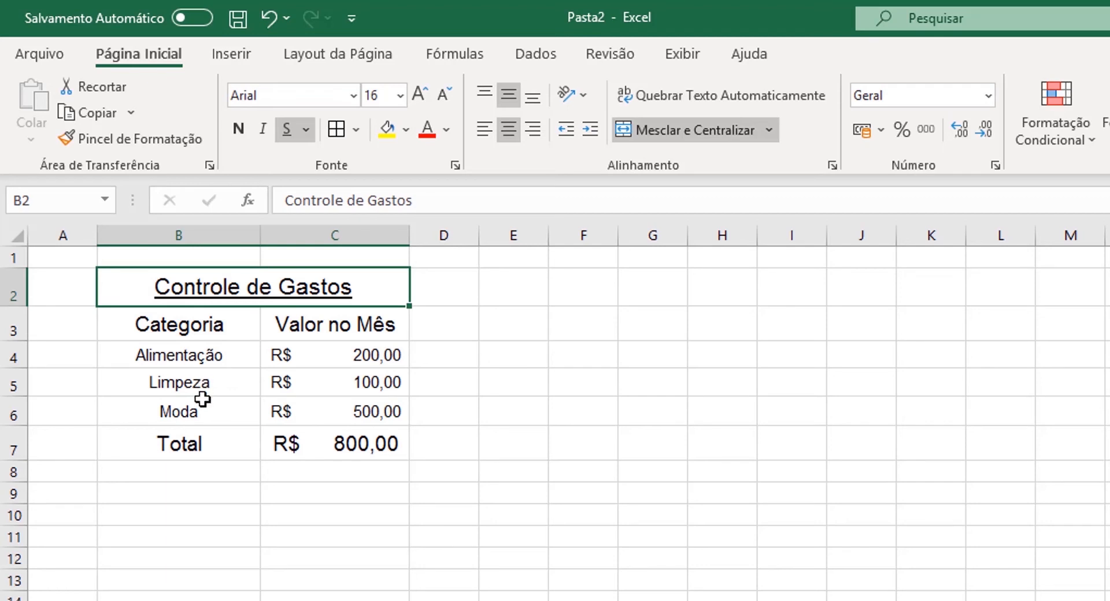
left_click(292, 131)
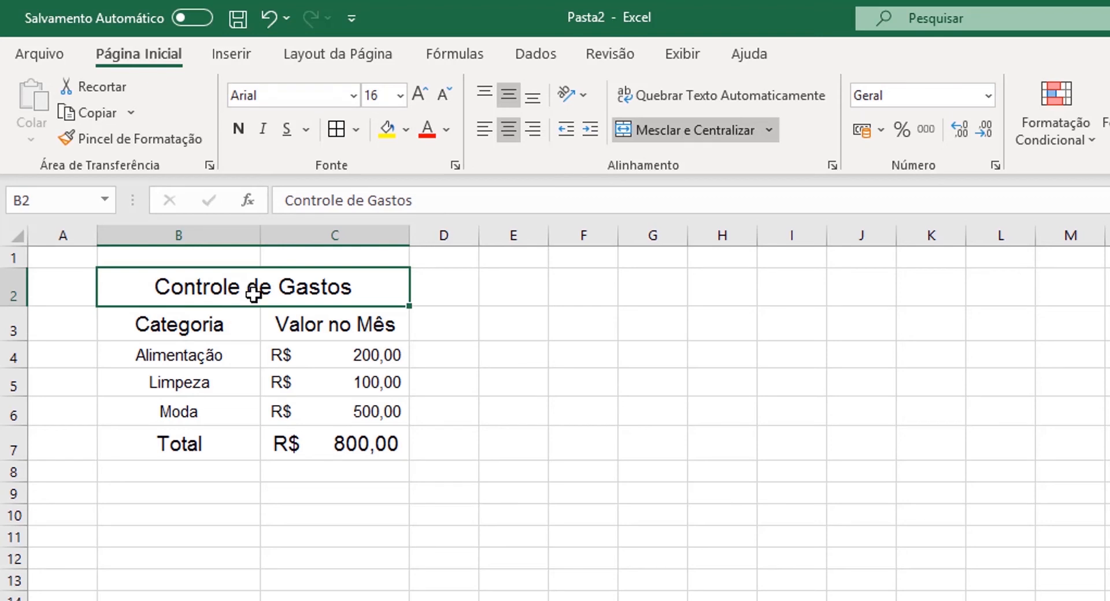
Make the title and header rows, B2:C3, and the category names in B4:B6 bold
left_click_drag(253, 305, 250, 308)
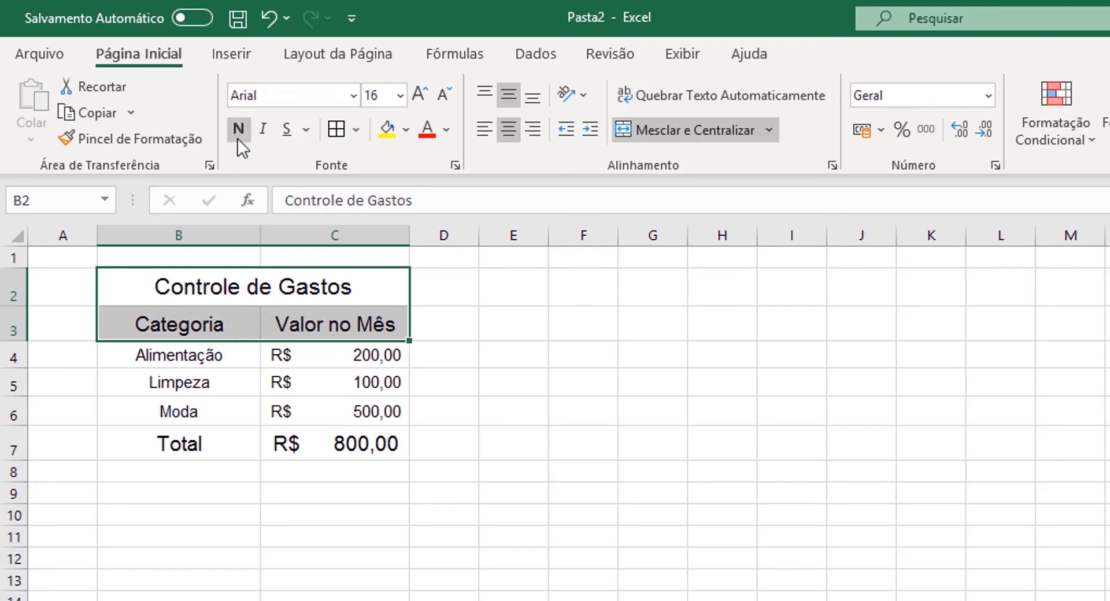
left_click(238, 137)
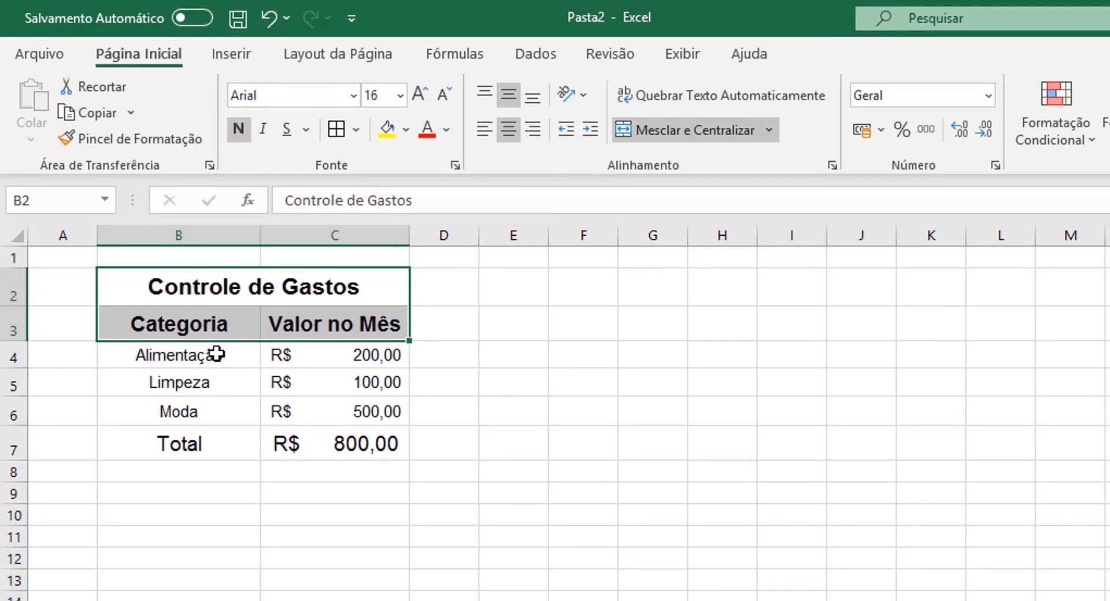
left_click_drag(207, 356, 214, 413)
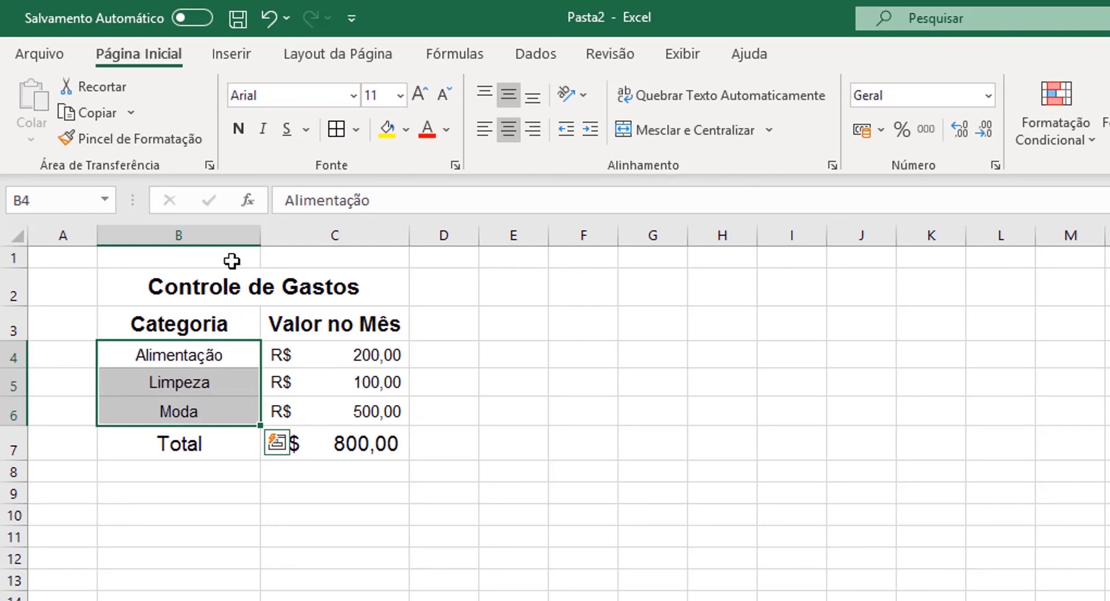
left_click(241, 130)
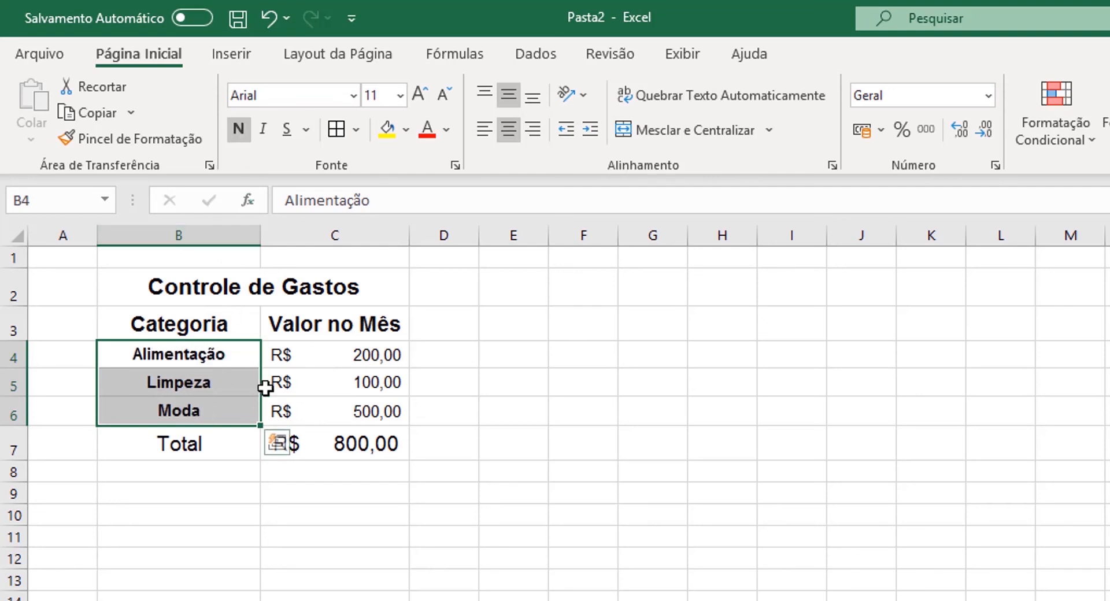
Apply bold to the Total row, B7:C7
left_click_drag(193, 451, 384, 447)
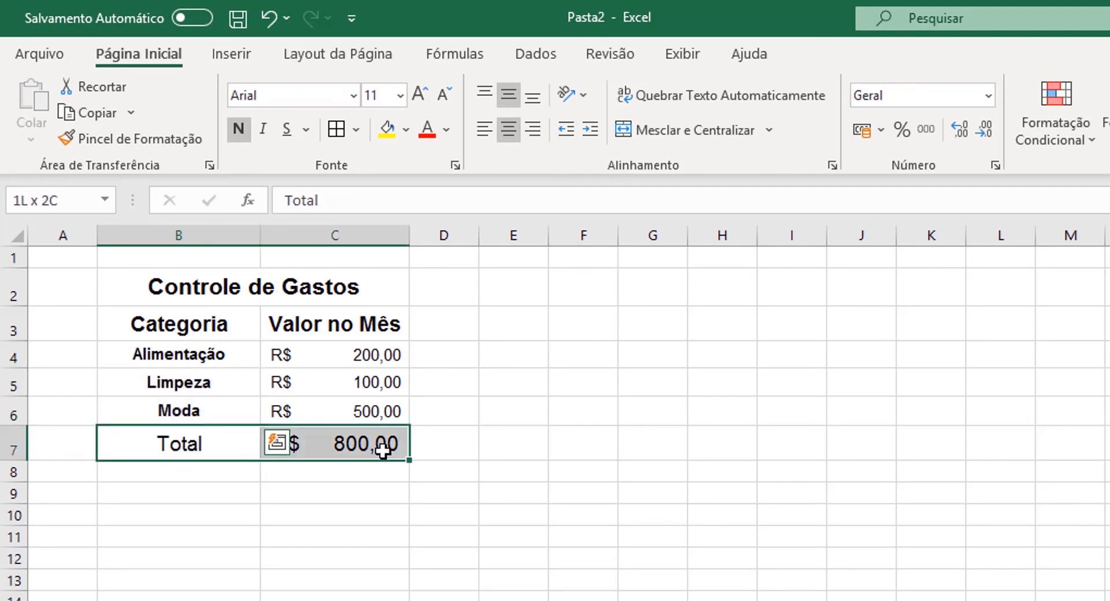
left_click(237, 130)
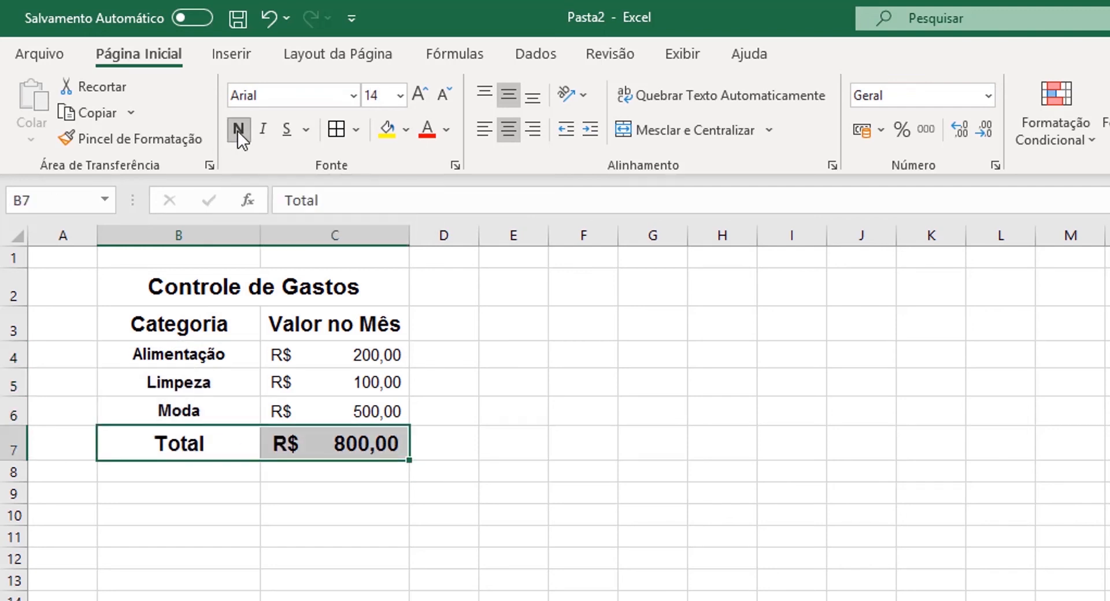
left_click(485, 495)
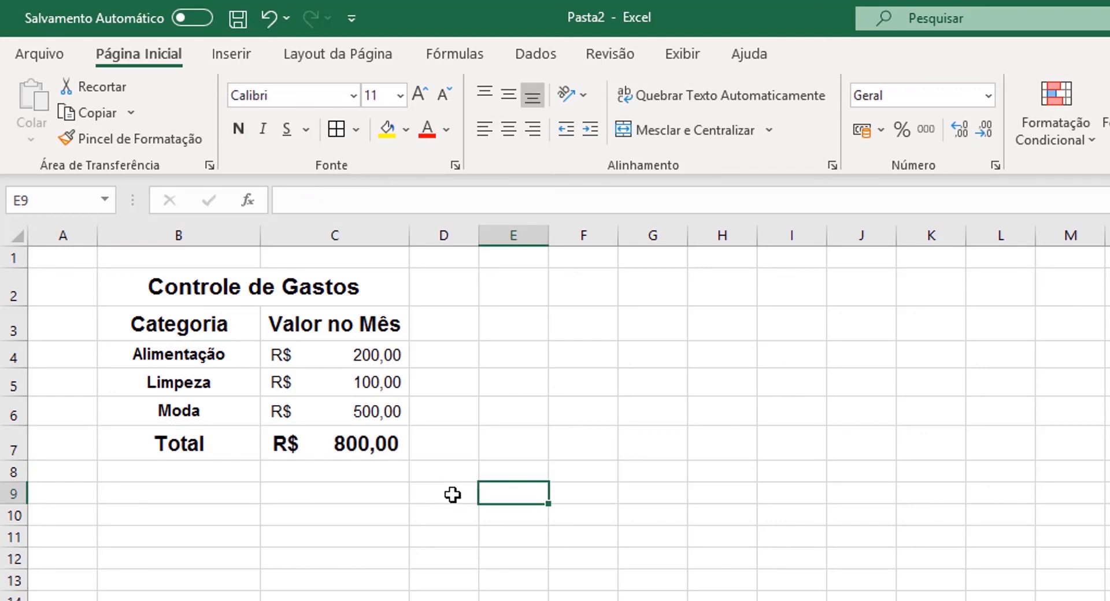
left_click(356, 131)
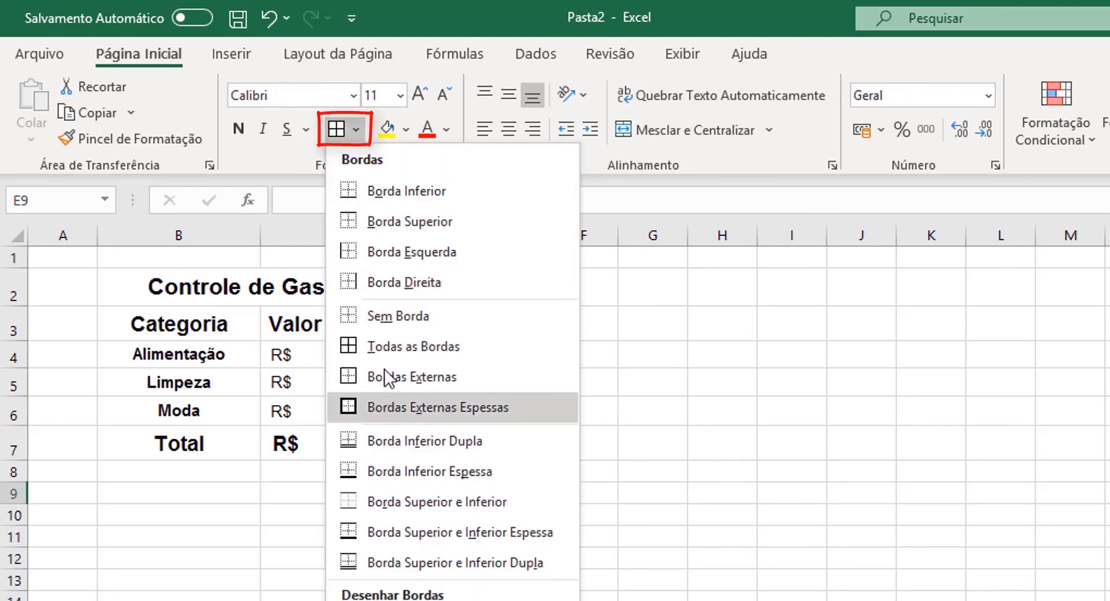
left_click(397, 313)
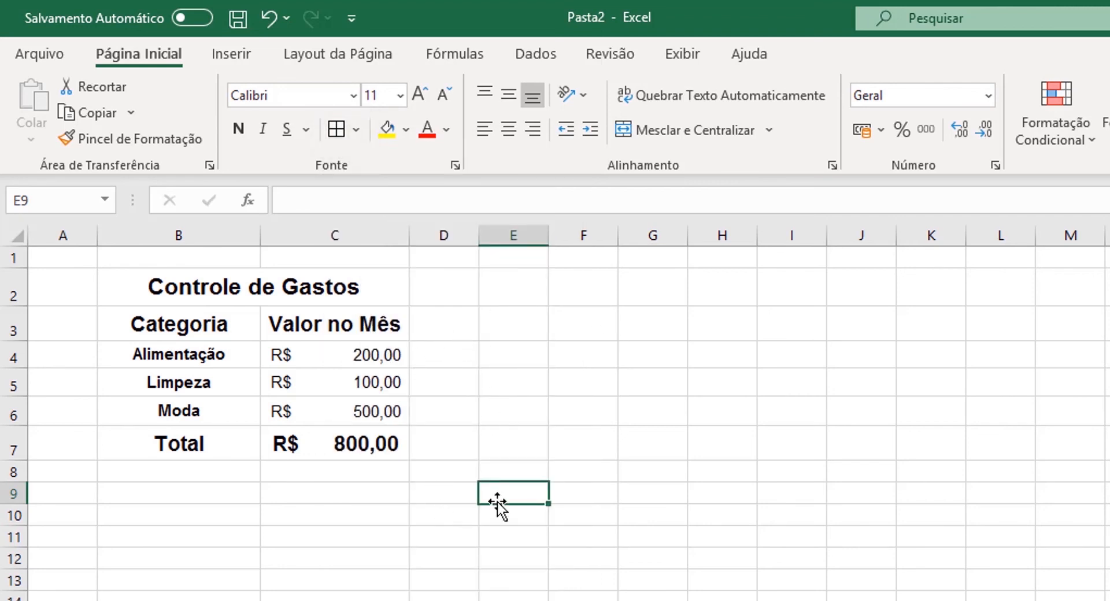
Enter the trial value 456 in the empty cell E4 and clear the cell again
left_click(502, 357)
type("456")
key("Return")
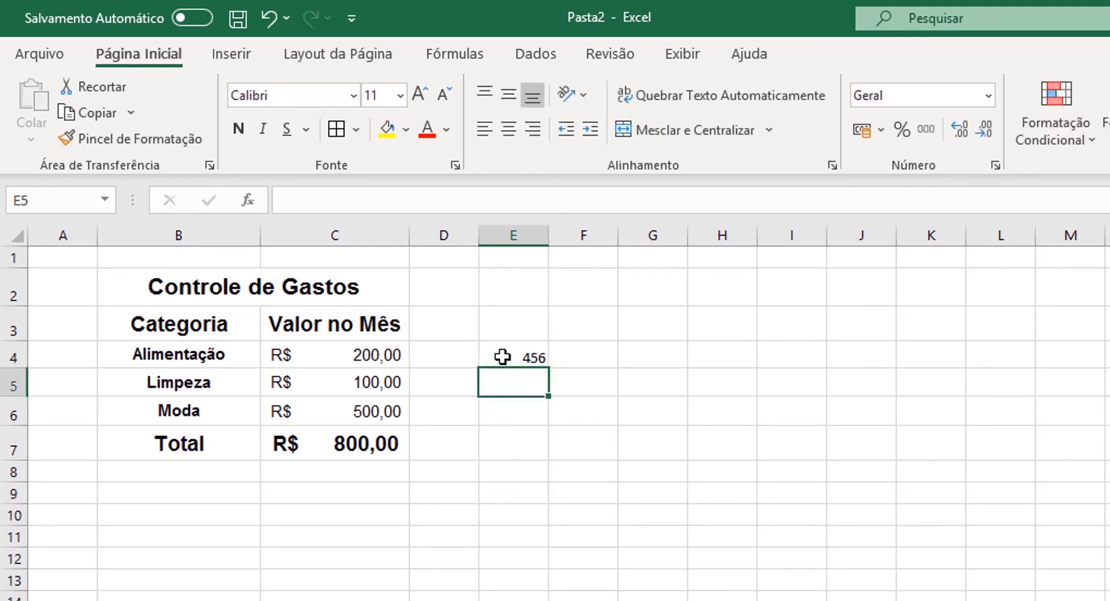
left_click(502, 357)
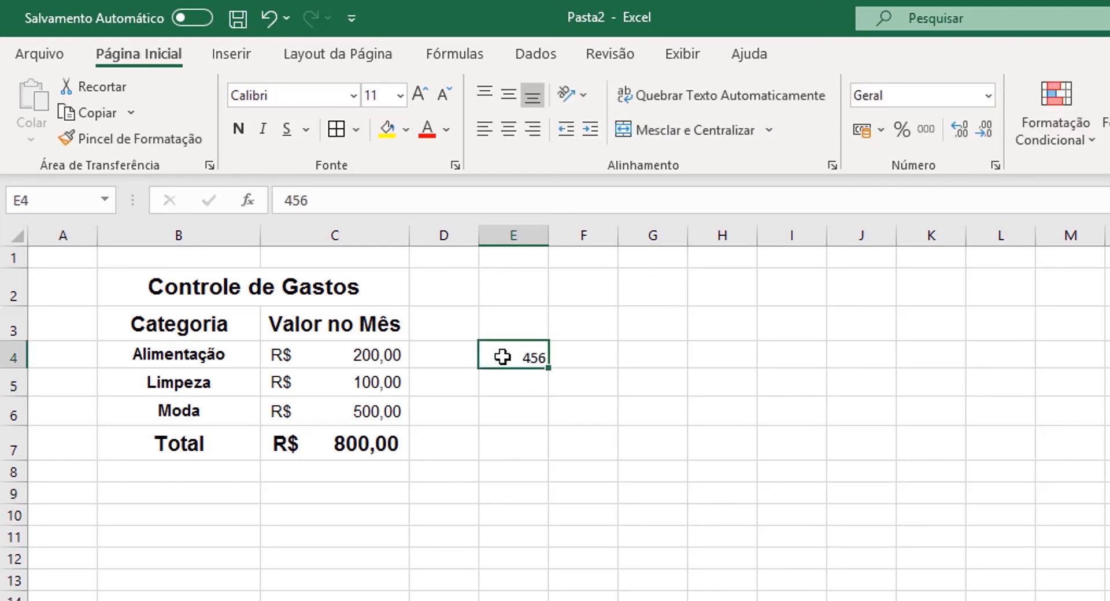
key("Delete")
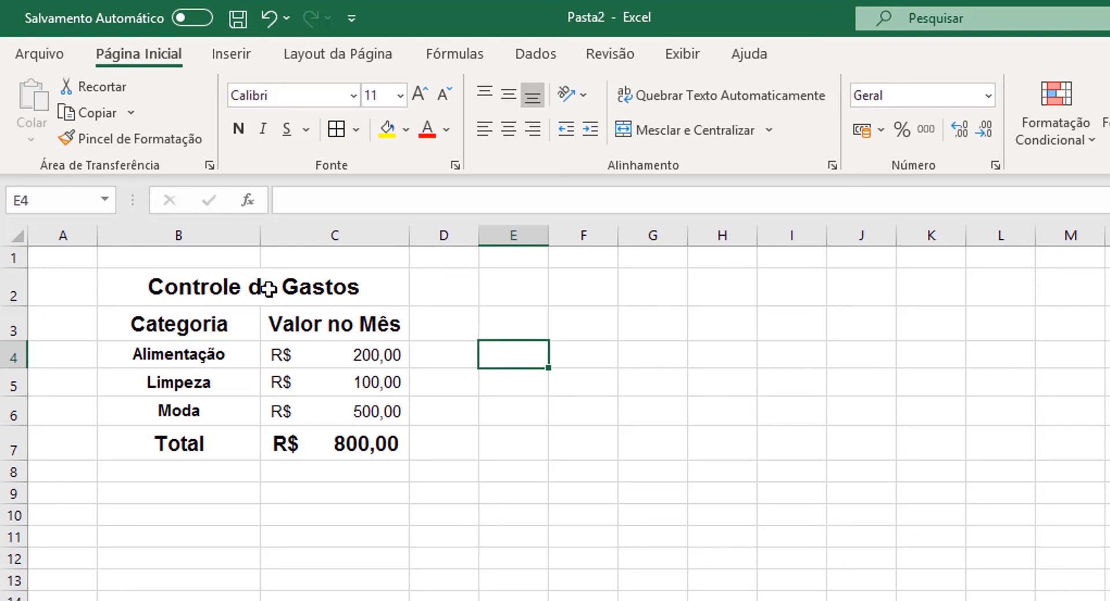
Apply "Todas as Bordas" to the merged title cell "Controle de Gastos"
left_click(352, 285)
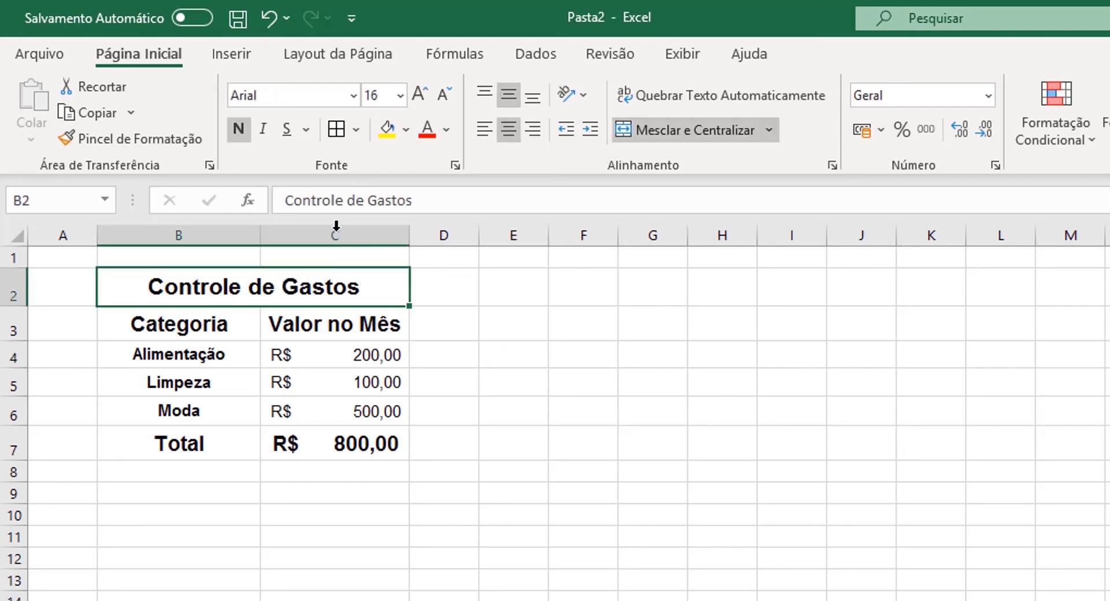
left_click(358, 128)
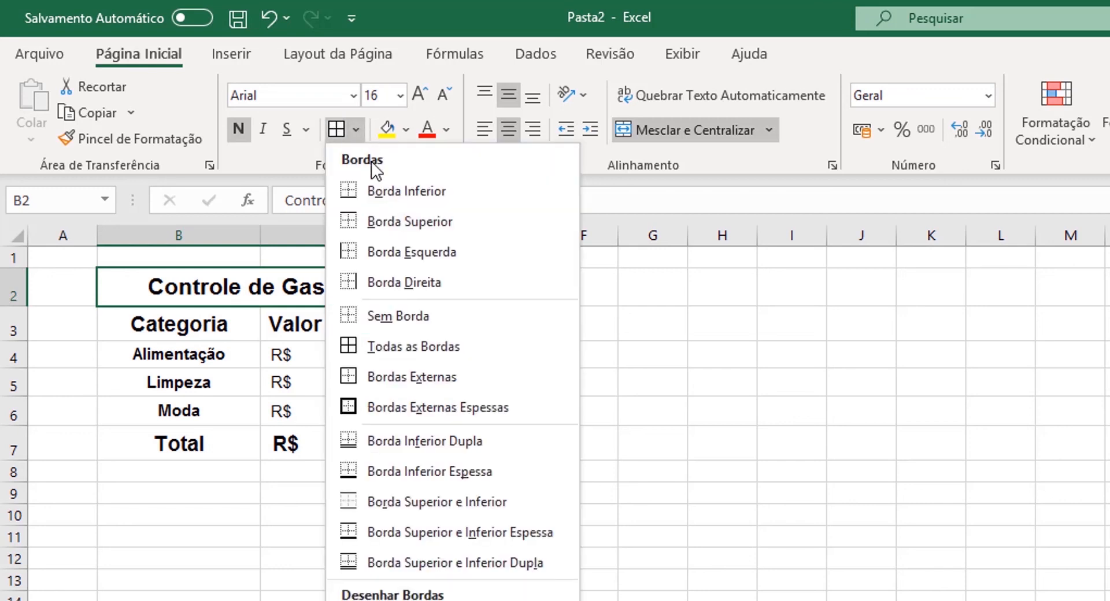
left_click(426, 346)
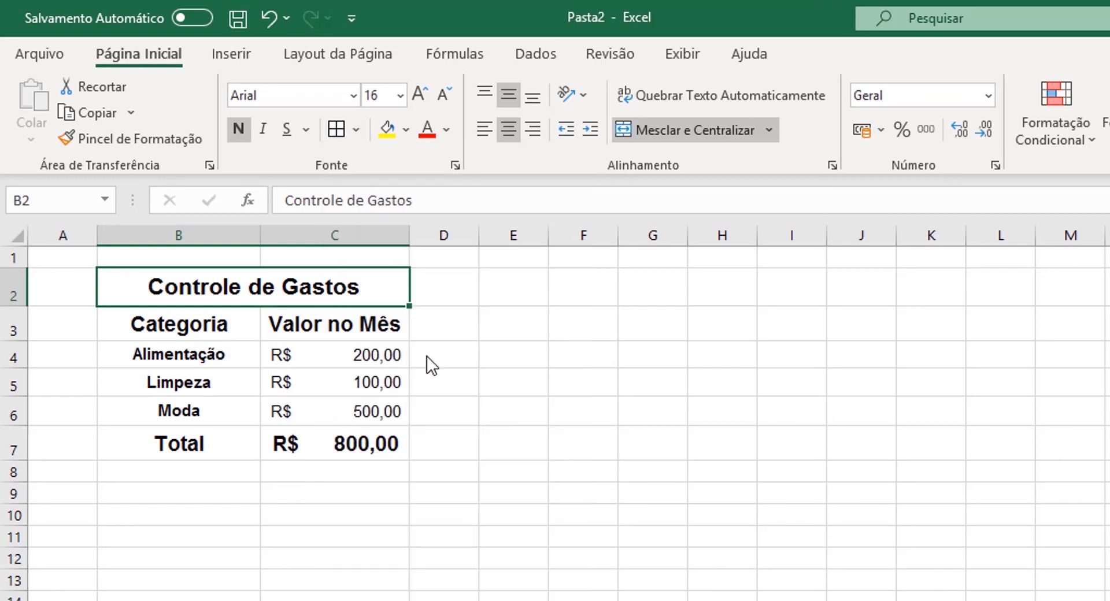
left_click(587, 418)
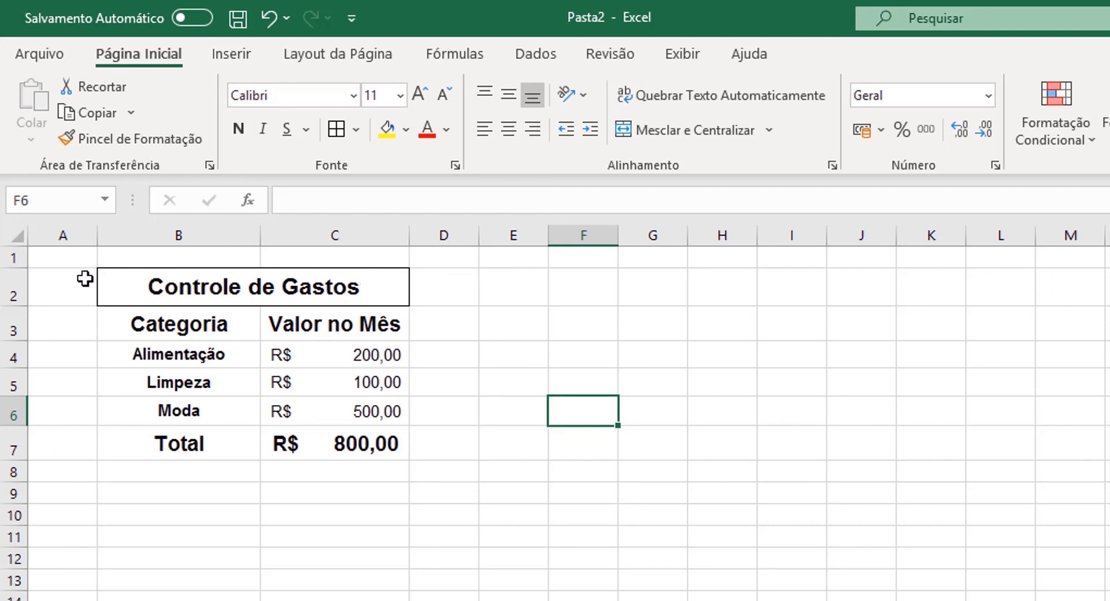
Apply all borders to the rest of the table, from "Categoria" to the Total row, B3:C7
left_click(238, 335)
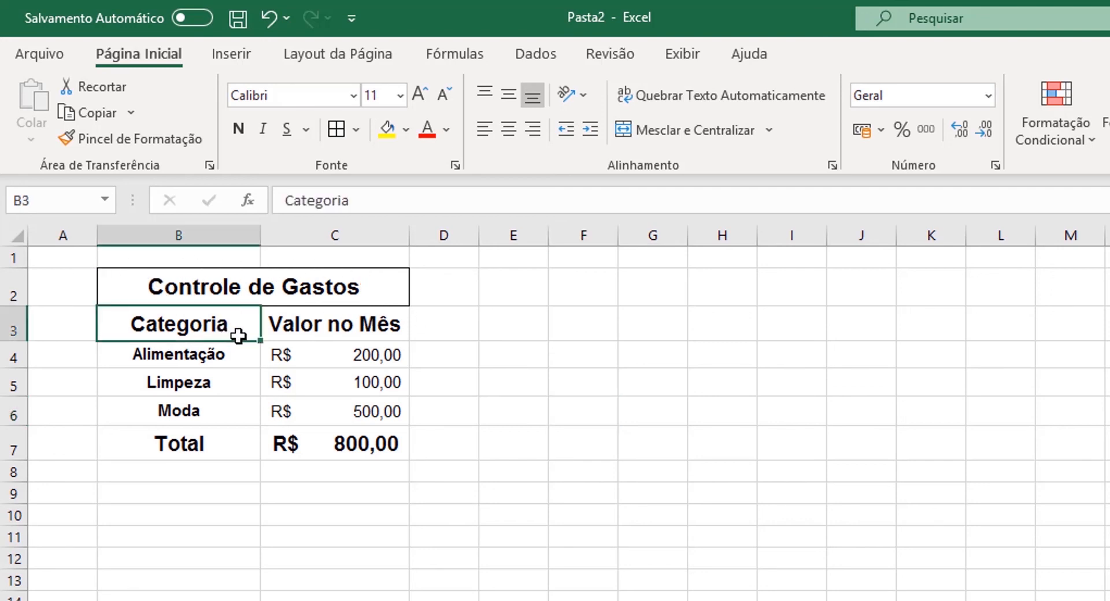
left_click_drag(238, 336, 293, 440)
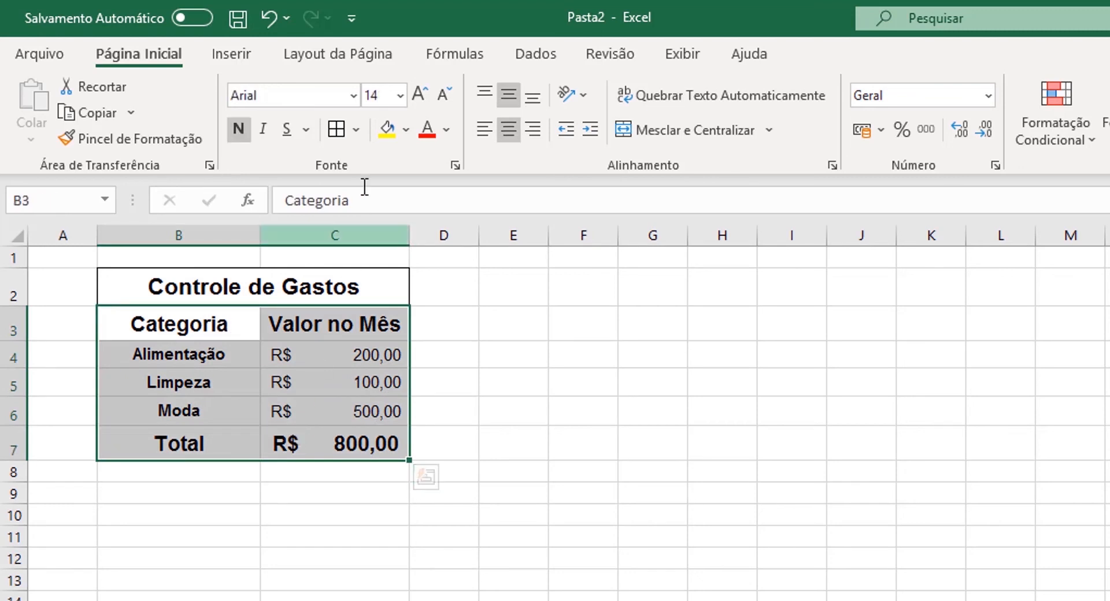
left_click(342, 131)
left_click(539, 404)
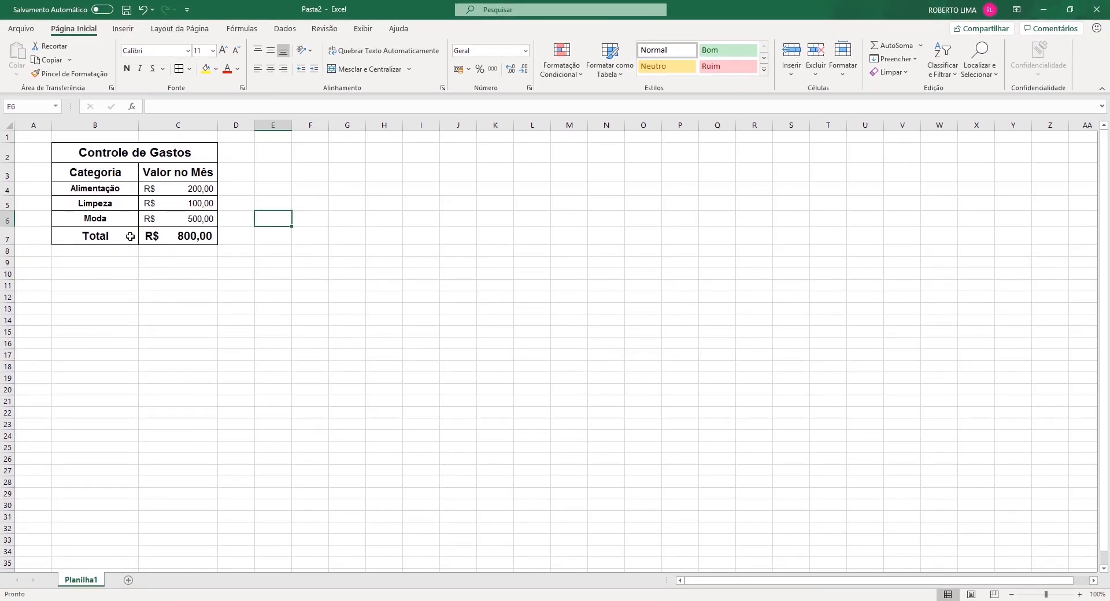
left_click(673, 600)
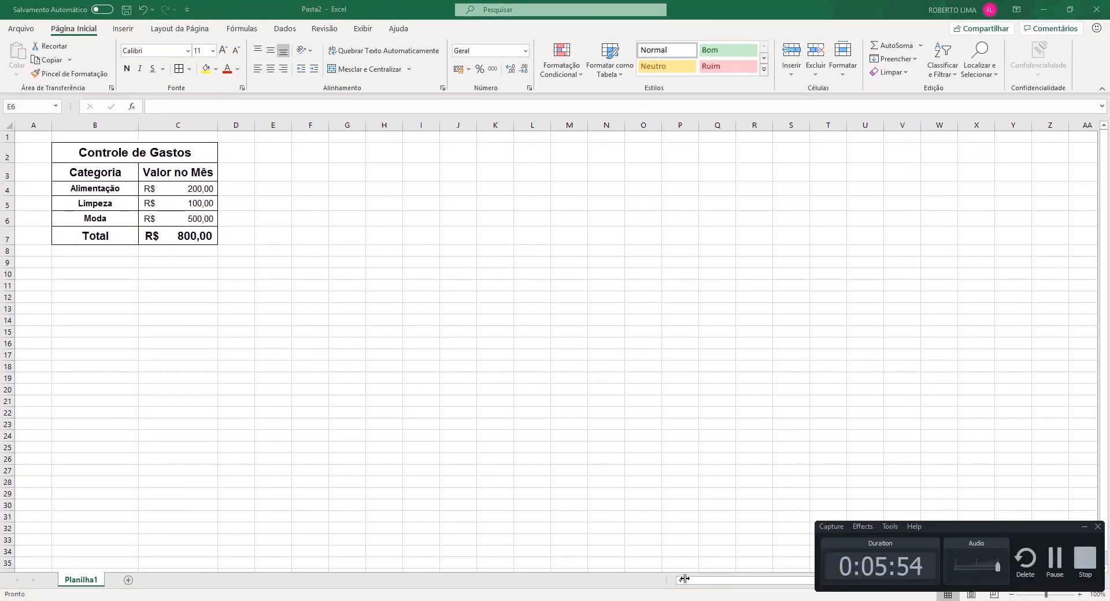